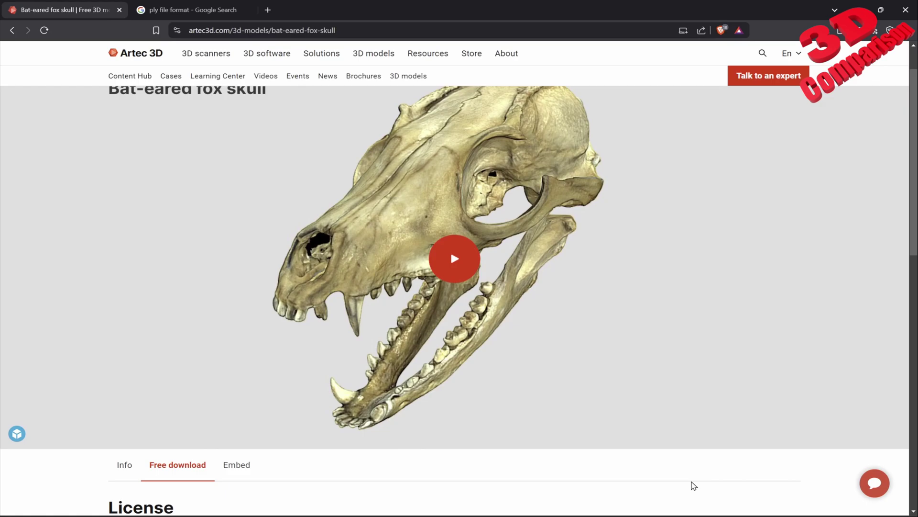
- Scroll the fox skull page down to the Available downloads section listing OBJ, STL, PLY, WRL and BLENDER
{"action": "scroll", "coordinate": [669, 415], "scroll_direction": "down", "scroll_amount": 1}
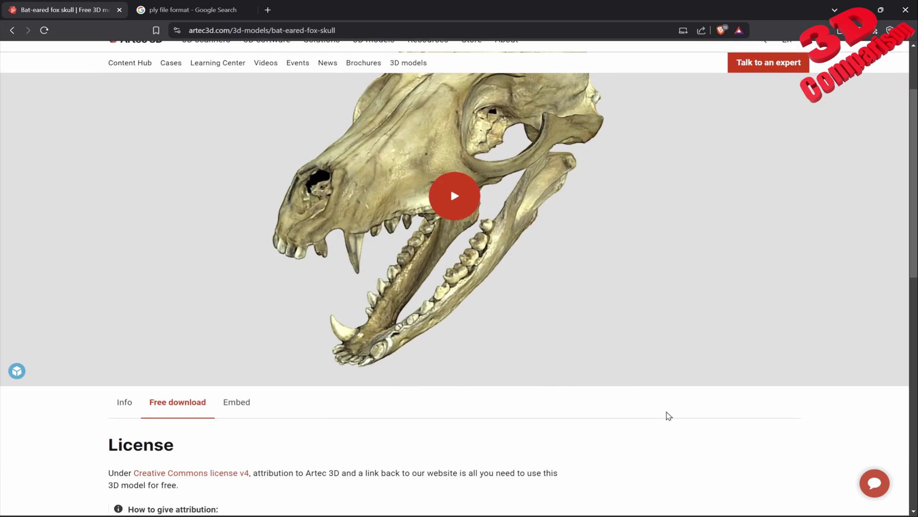
{"action": "scroll", "coordinate": [670, 412], "scroll_direction": "down", "scroll_amount": 1}
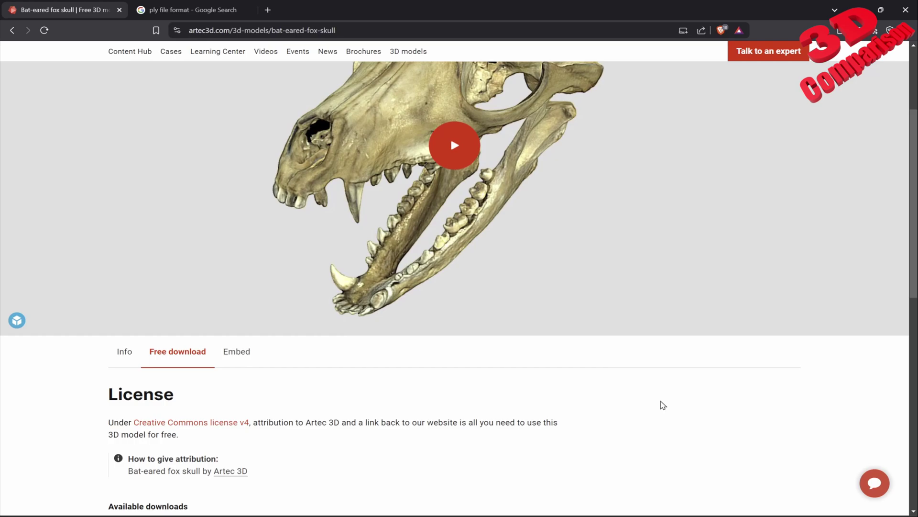
{"action": "scroll", "coordinate": [636, 395], "scroll_direction": "down", "scroll_amount": 1}
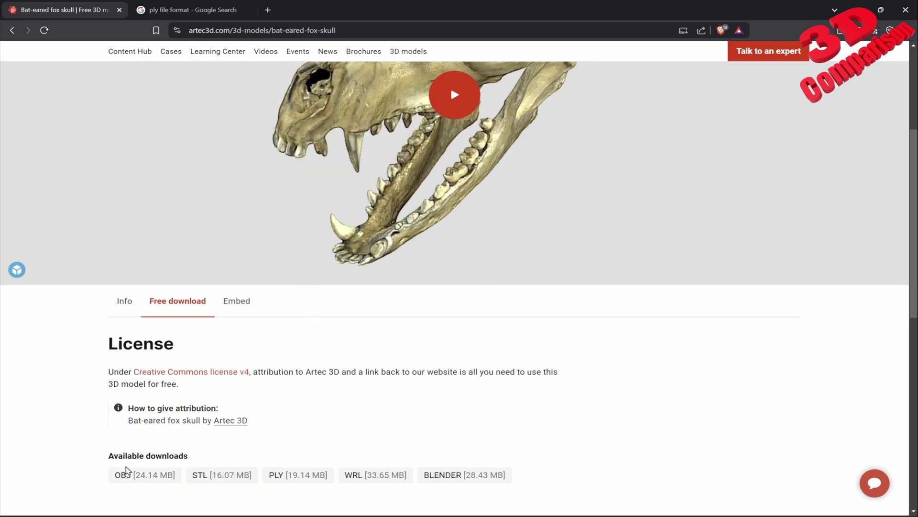
{"action": "left_click_drag", "start_coordinate": [123, 455], "coordinate": [201, 460]}
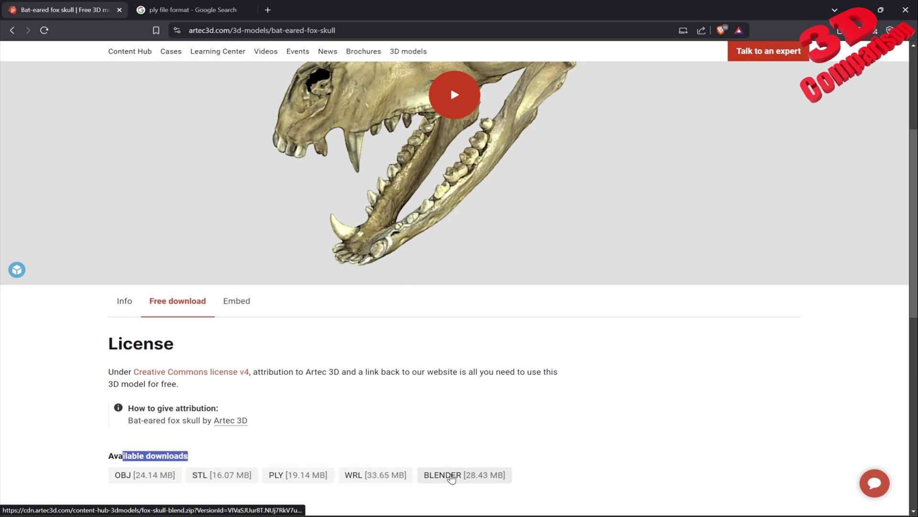
{"action": "left_click", "coordinate": [416, 418]}
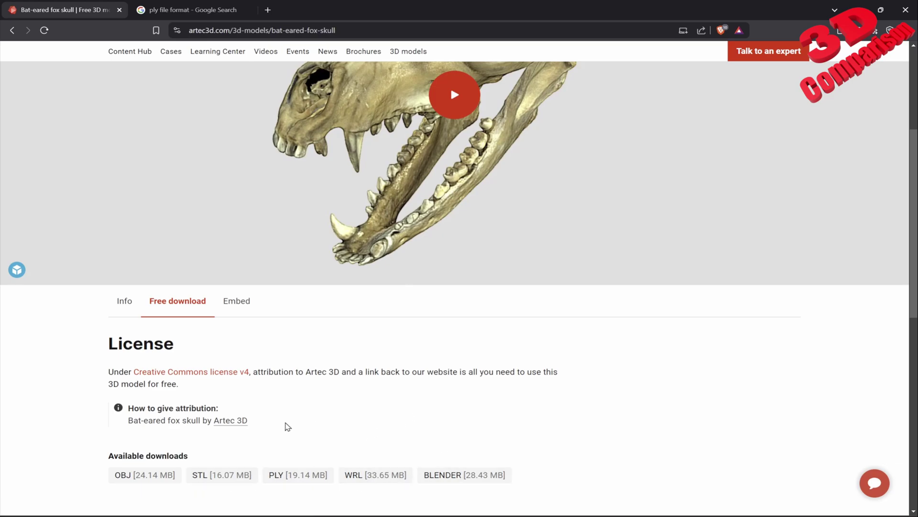
{"action": "scroll", "coordinate": [304, 445], "scroll_direction": "down", "scroll_amount": 1}
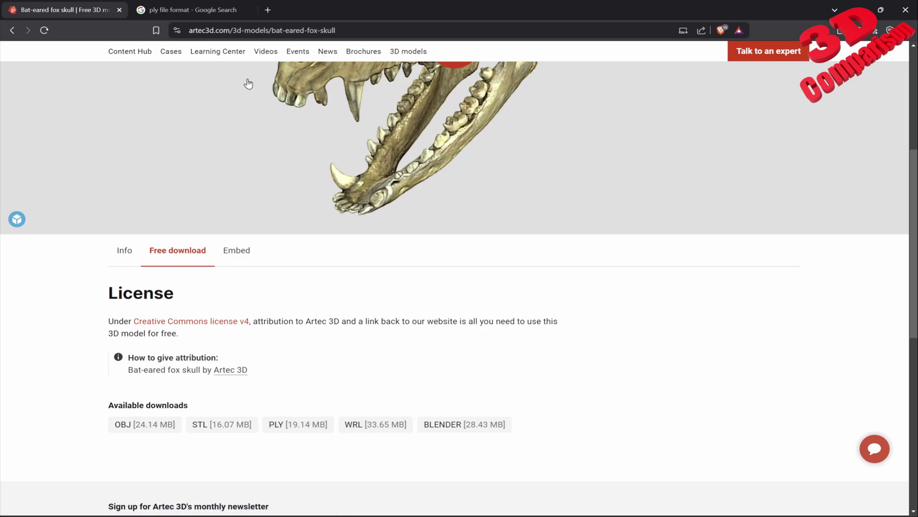
- Read the Google results explaining the PLY file format, then return to the fox skull page
{"action": "left_click", "coordinate": [191, 10]}
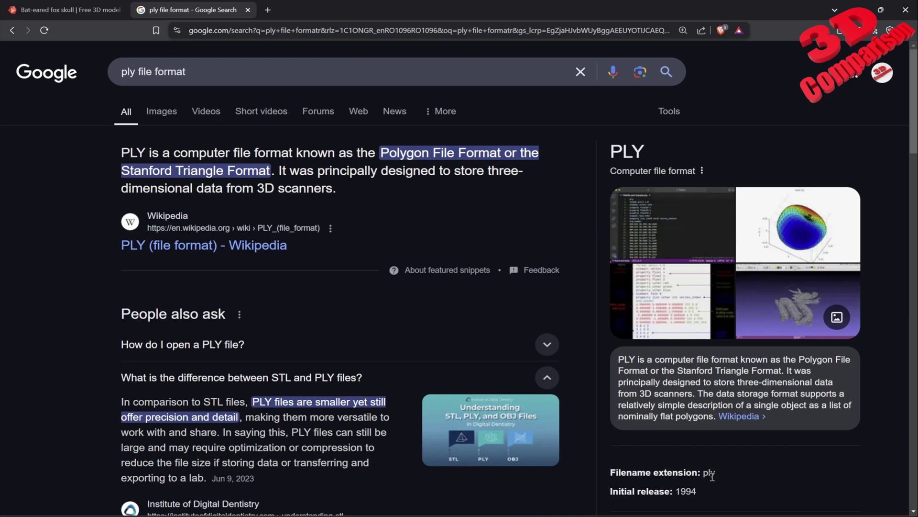
{"action": "scroll", "coordinate": [712, 476], "scroll_direction": "down", "scroll_amount": 1}
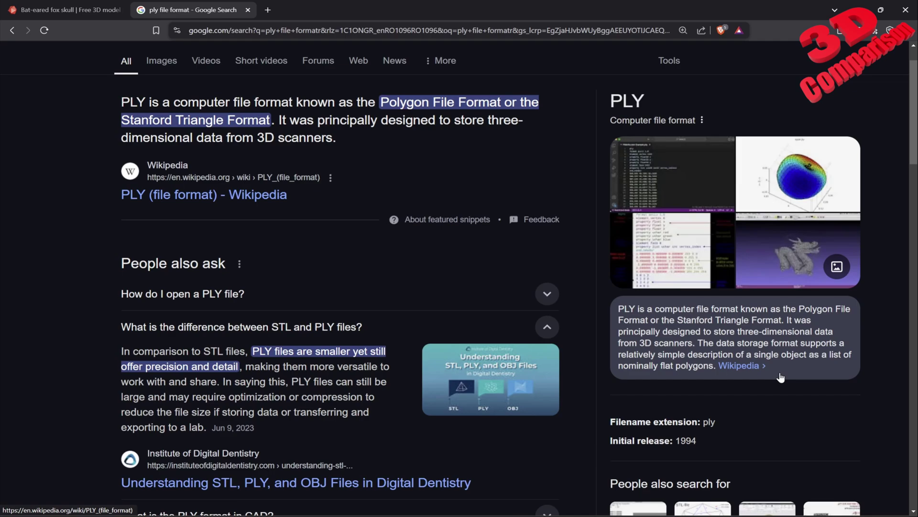
{"action": "left_click", "coordinate": [67, 10]}
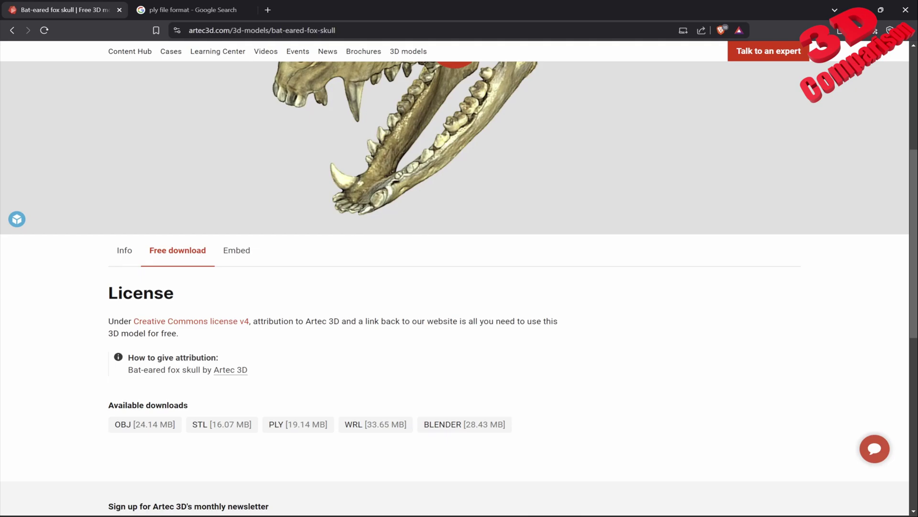
- Start a Stanford PLY import and choose fox_skull.ply from Desktop > fox_skull_ply > Fox skull PLY
{"action": "left_click", "coordinate": [579, 515]}
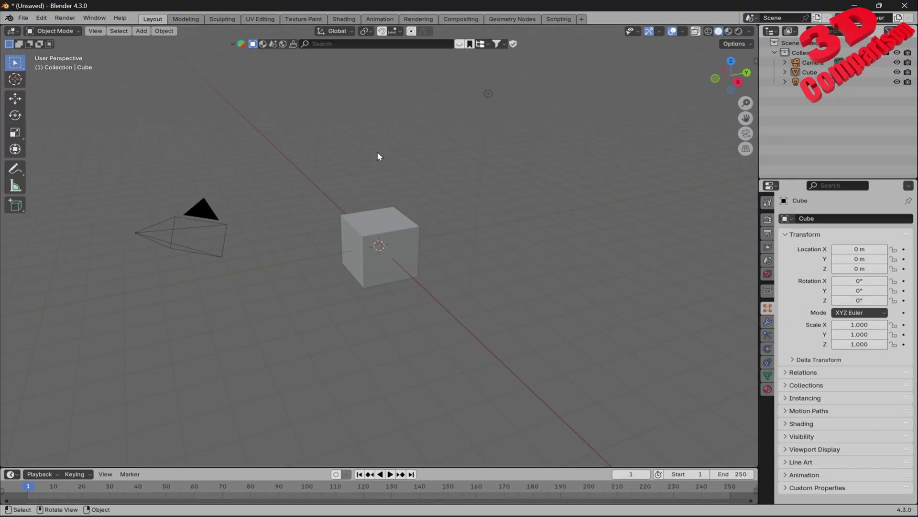
{"action": "left_click", "coordinate": [23, 18]}
{"action": "mouse_move", "coordinate": [58, 156]}
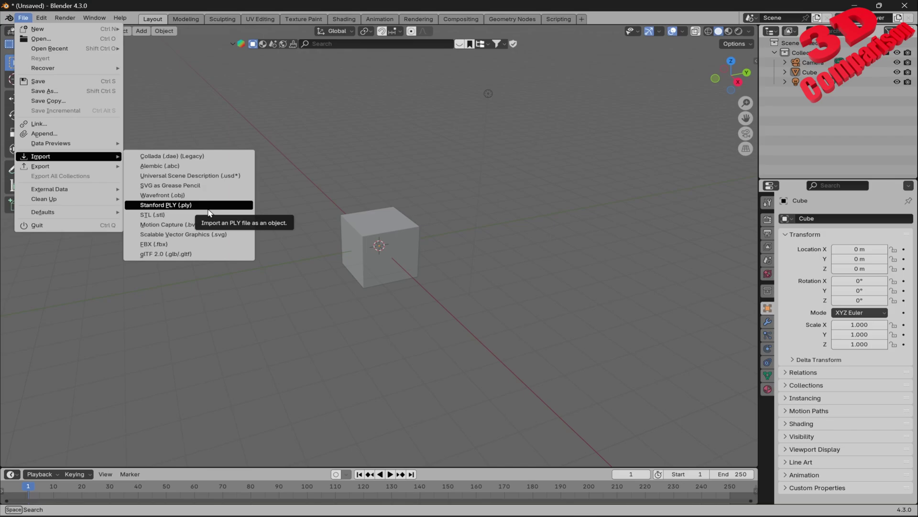
{"action": "left_click", "coordinate": [196, 205]}
{"action": "left_click", "coordinate": [221, 192]}
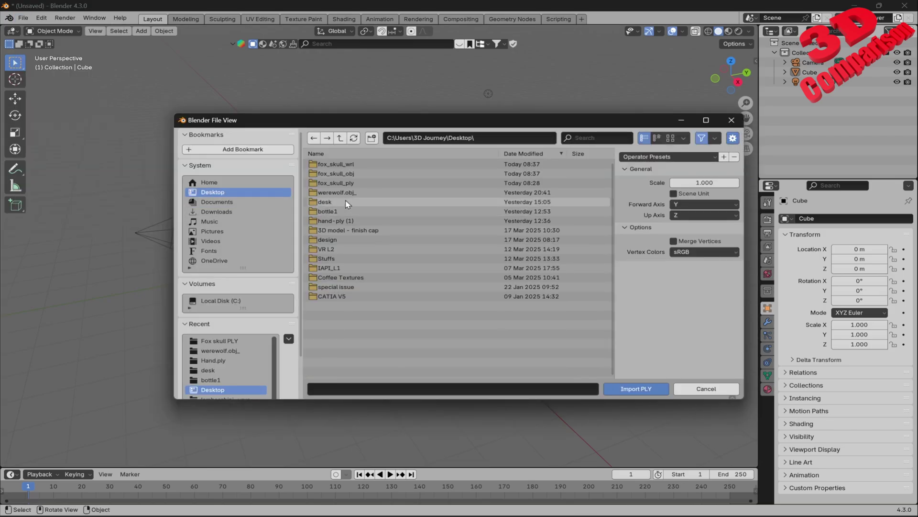
{"action": "double_click", "coordinate": [356, 185]}
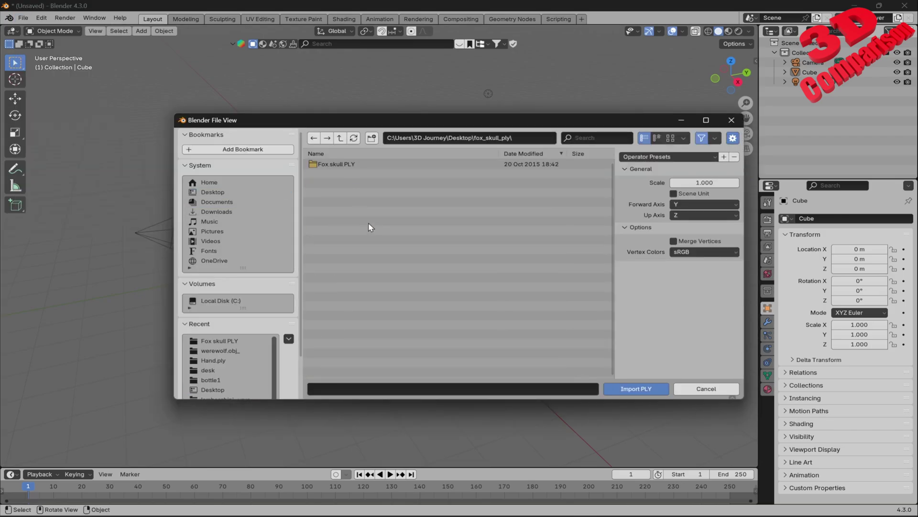
{"action": "double_click", "coordinate": [355, 164]}
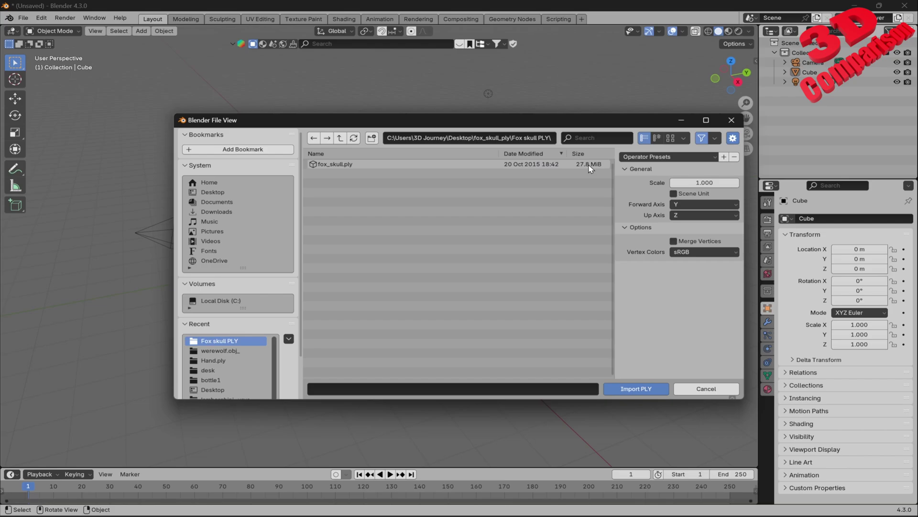
{"action": "left_click", "coordinate": [591, 165]}
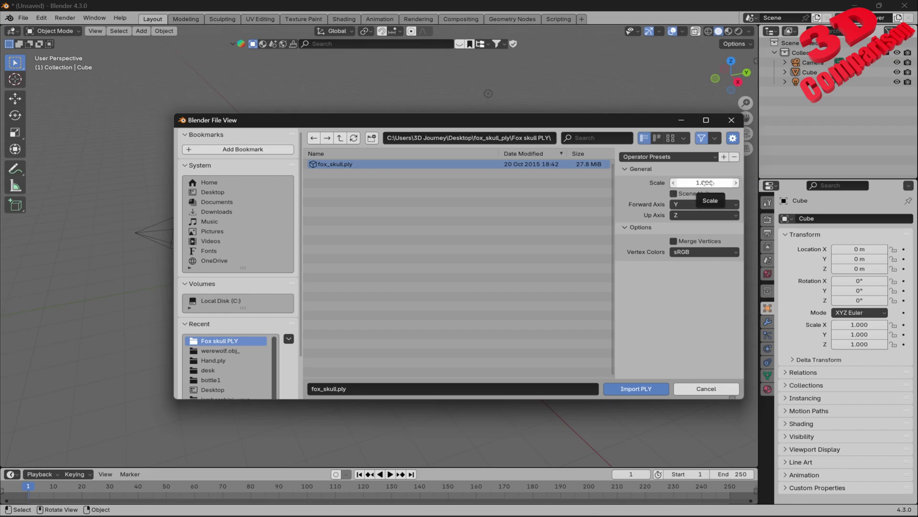
- Import the PLY skull and scale it to 0.001 on all axes
{"action": "left_click", "coordinate": [636, 388]}
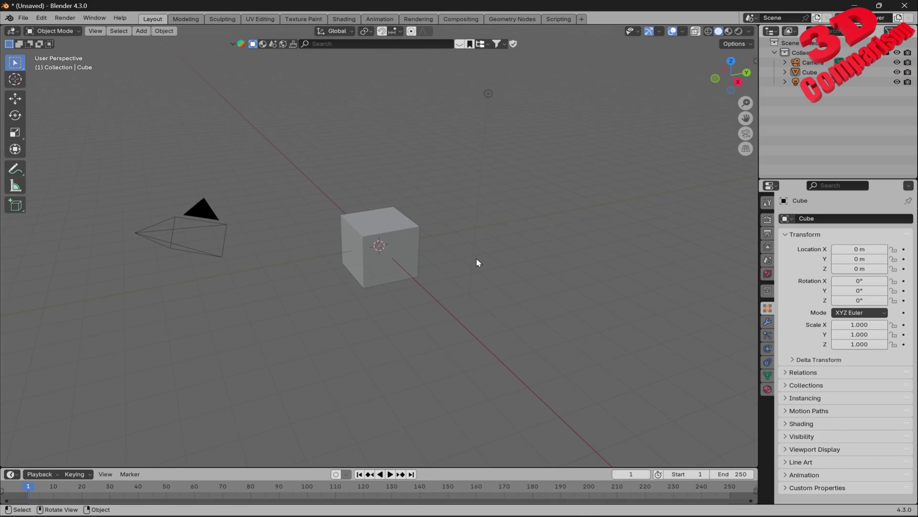
{"action": "scroll", "coordinate": [484, 249], "scroll_direction": "down", "scroll_amount": 5}
{"action": "middle_click_drag", "start_coordinate": [484, 256], "coordinate": [528, 295]}
{"action": "type", "text": "s"}
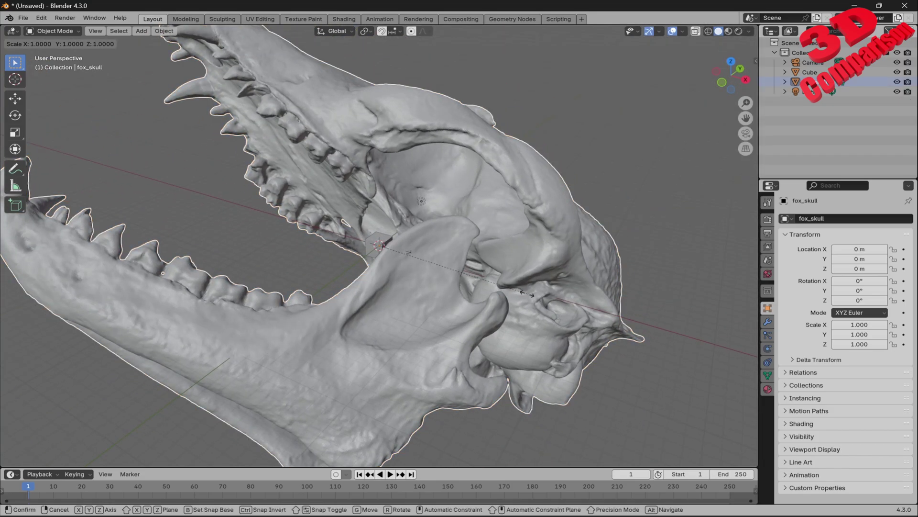
{"action": "type", "text": "0.001"}
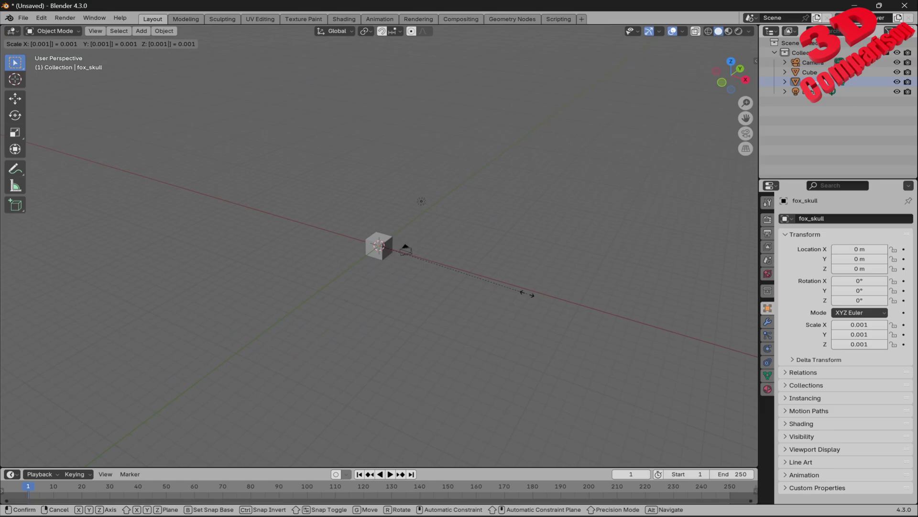
{"action": "key", "text": "Return"}
- Frame the scaled skull and view it in Material Preview shading
{"action": "key", "text": "KP_Decimal"}
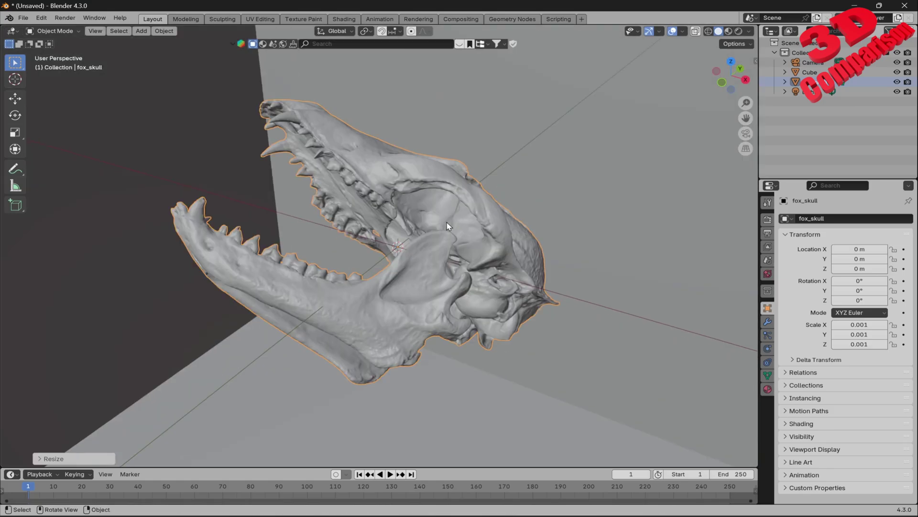
{"action": "mouse_move", "coordinate": [528, 293]}
{"action": "middle_mouse_down"}
{"action": "mouse_move", "coordinate": [550, 234]}
{"action": "mouse_move", "coordinate": [591, 236]}
{"action": "mouse_move", "coordinate": [539, 250]}
{"action": "mouse_move", "coordinate": [494, 202]}
{"action": "mouse_move", "coordinate": [509, 198]}
{"action": "middle_mouse_up"}
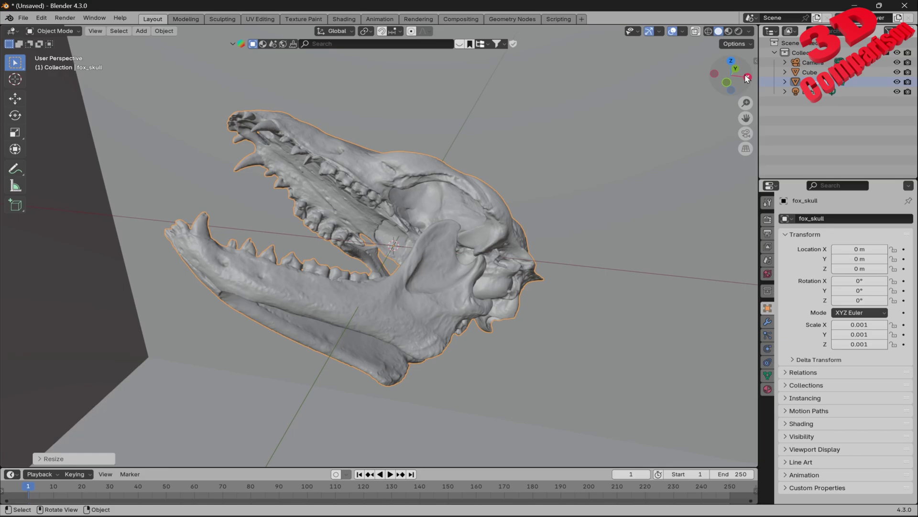
{"action": "left_click", "coordinate": [730, 31]}
{"action": "mouse_move", "coordinate": [468, 242]}
{"action": "middle_mouse_down"}
{"action": "mouse_move", "coordinate": [480, 287]}
{"action": "mouse_move", "coordinate": [447, 247]}
{"action": "mouse_move", "coordinate": [468, 297]}
{"action": "mouse_move", "coordinate": [518, 242]}
{"action": "mouse_move", "coordinate": [674, 244]}
{"action": "mouse_move", "coordinate": [519, 250]}
{"action": "middle_mouse_up"}
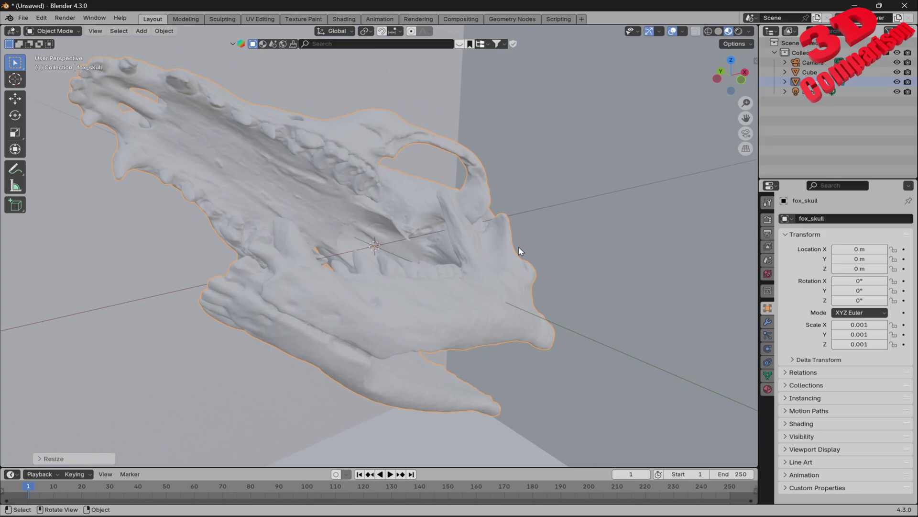
- In the Fox skull PLY folder, open the fox_skull_0 texture image
{"action": "key", "text": "alt+Tab"}
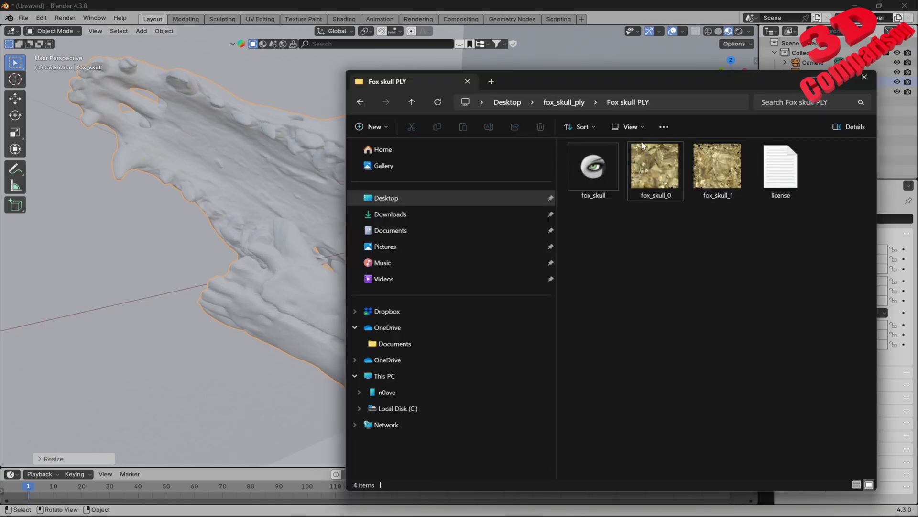
{"action": "left_click_drag", "start_coordinate": [619, 78], "coordinate": [547, 78]}
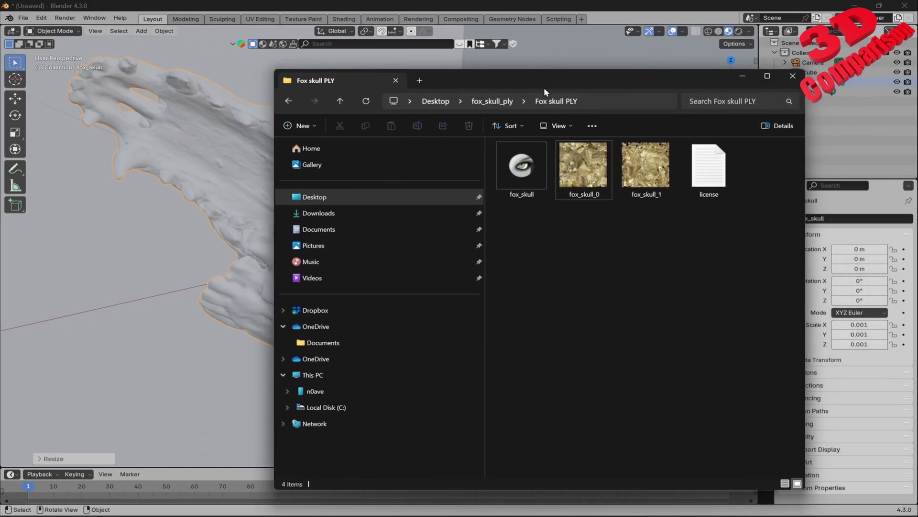
{"action": "left_click", "coordinate": [284, 375]}
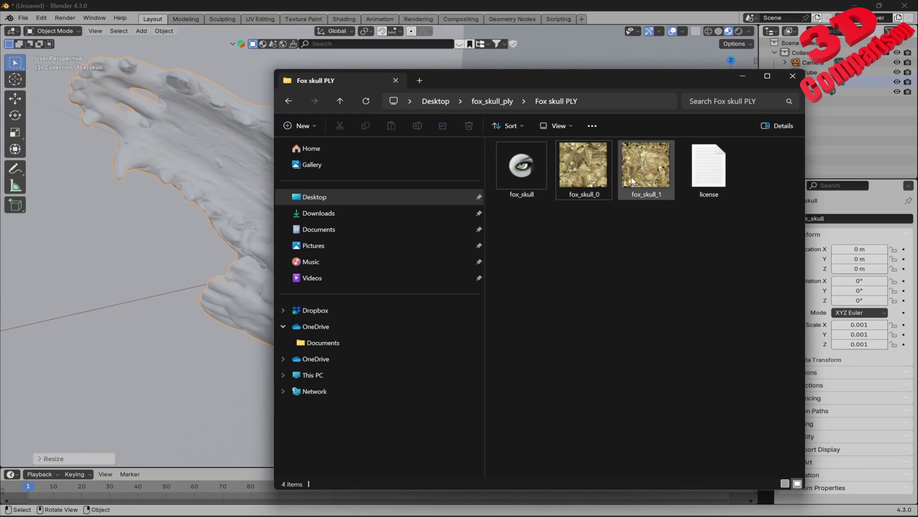
{"action": "double_click", "coordinate": [604, 177]}
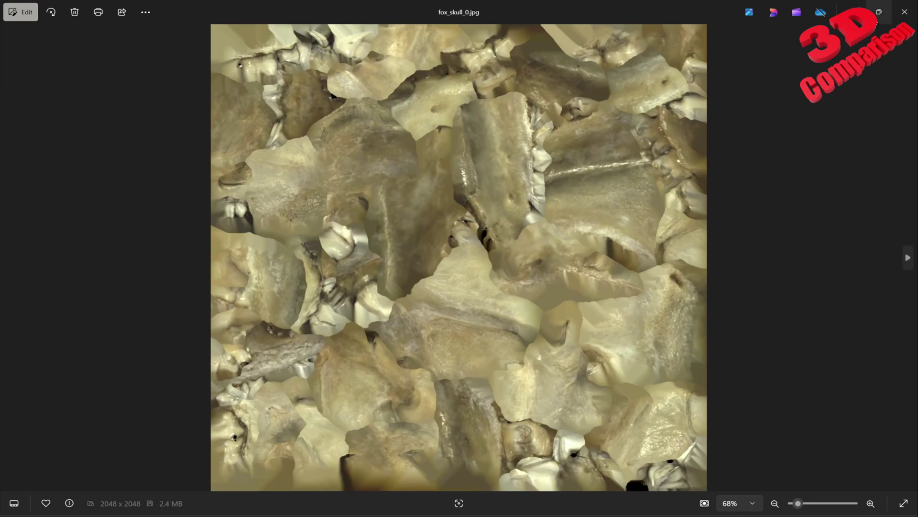
- Close fox_skull_0.jpg and open fox_skull_1.jpg to view it
{"action": "left_click", "coordinate": [904, 12]}
{"action": "double_click", "coordinate": [669, 165]}
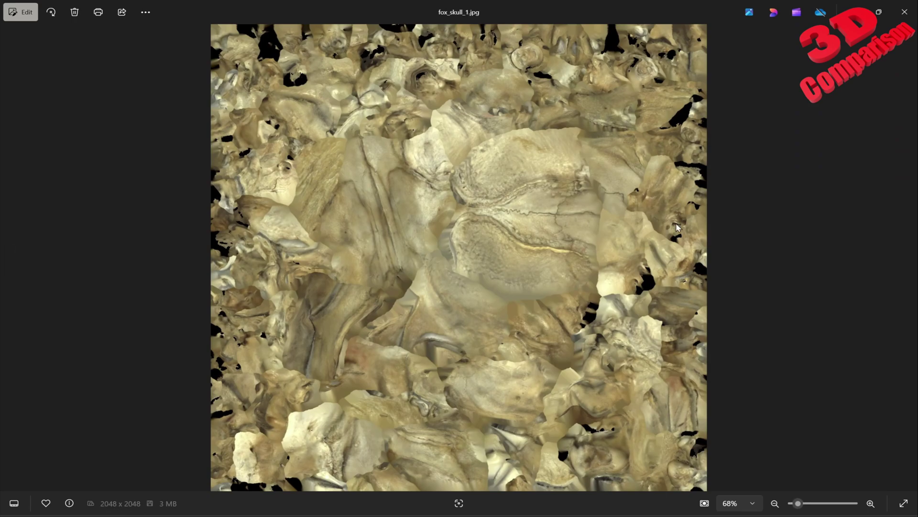
- Close the image viewer and create a new material for the fox skull in Blender
{"action": "left_click", "coordinate": [904, 12]}
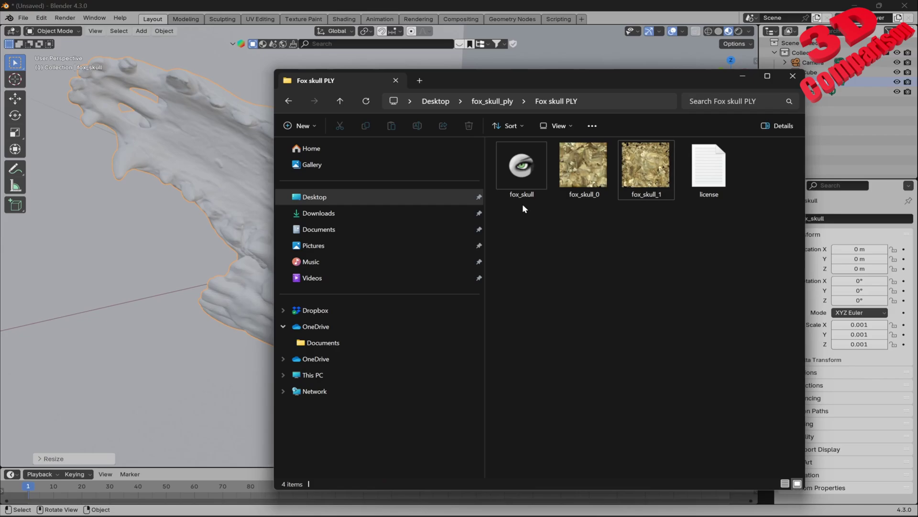
{"action": "left_click", "coordinate": [214, 182]}
{"action": "left_click", "coordinate": [768, 389]}
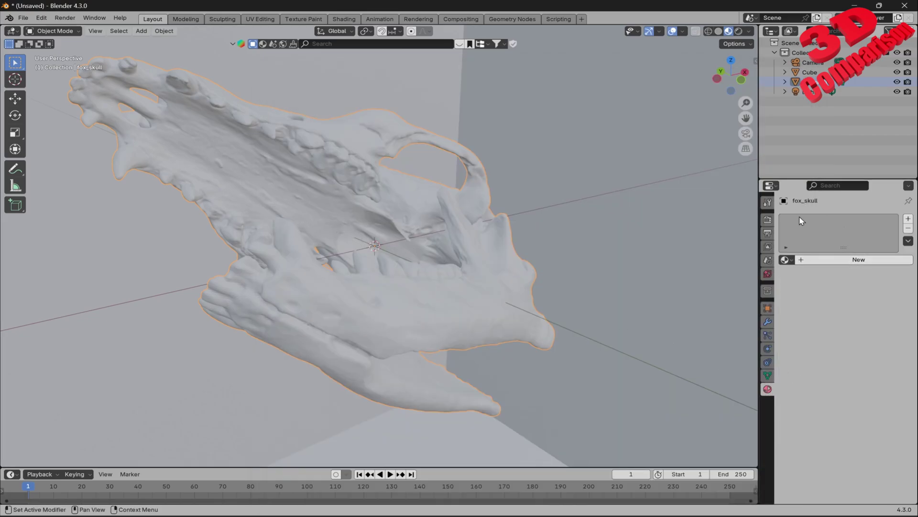
{"action": "left_click", "coordinate": [865, 260]}
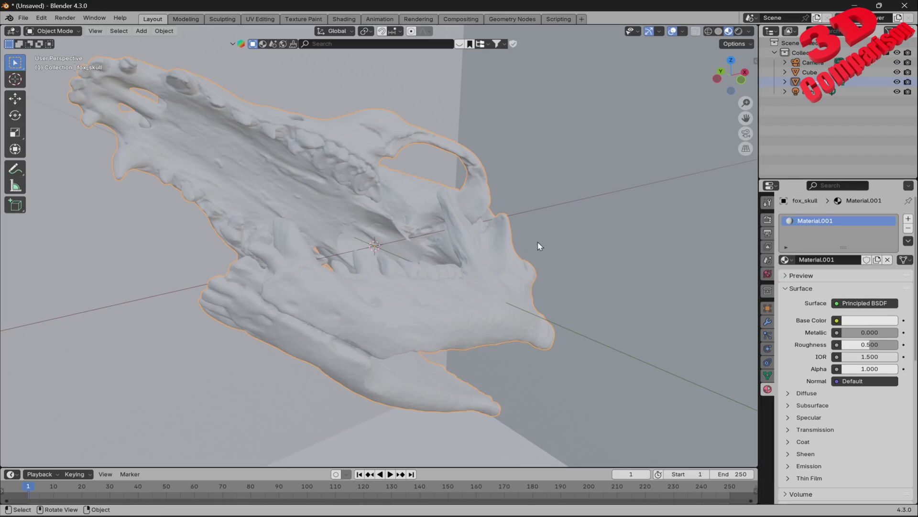
- In the Shading workspace, add fox_skull_0.jpg as an image node linked to Base Color
{"action": "left_click", "coordinate": [344, 19]}
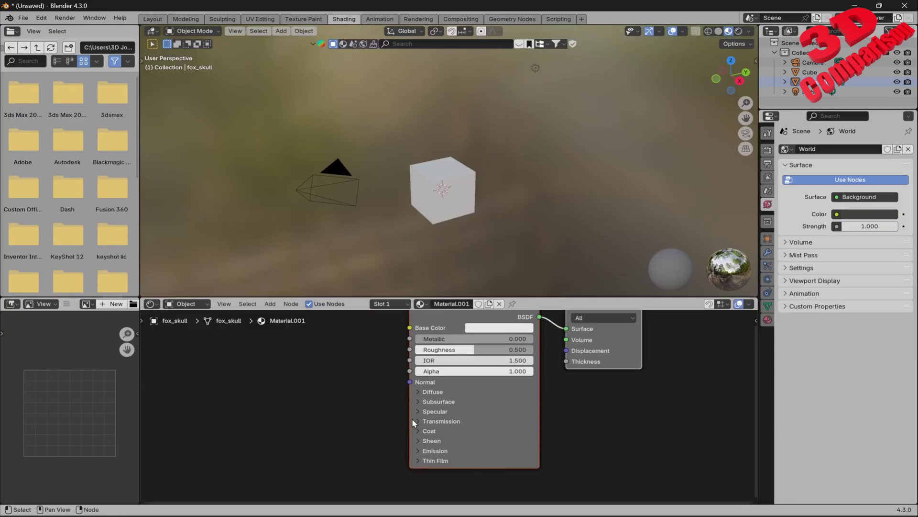
{"action": "mouse_move", "coordinate": [483, 514]}
{"action": "left_click", "coordinate": [484, 469]}
{"action": "left_click_drag", "start_coordinate": [583, 165], "coordinate": [221, 374]}
{"action": "left_click", "coordinate": [231, 359]}
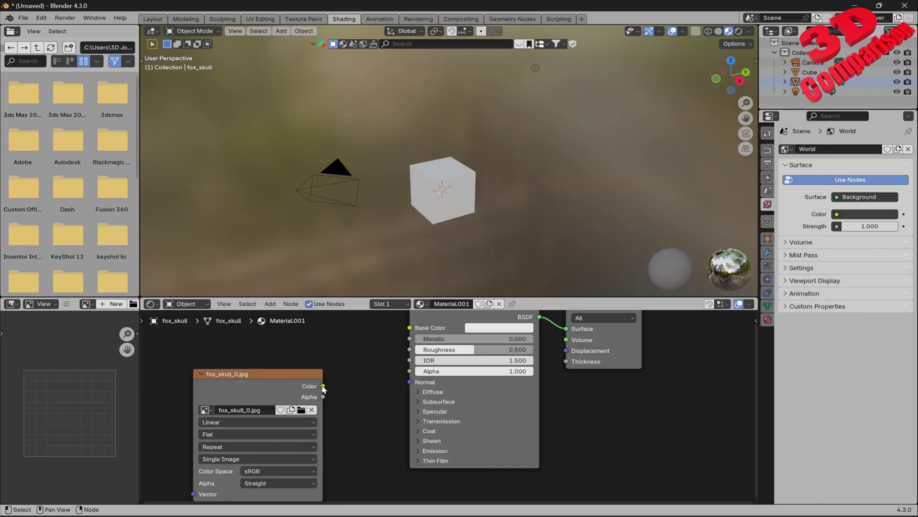
{"action": "left_click_drag", "start_coordinate": [323, 395], "coordinate": [412, 338]}
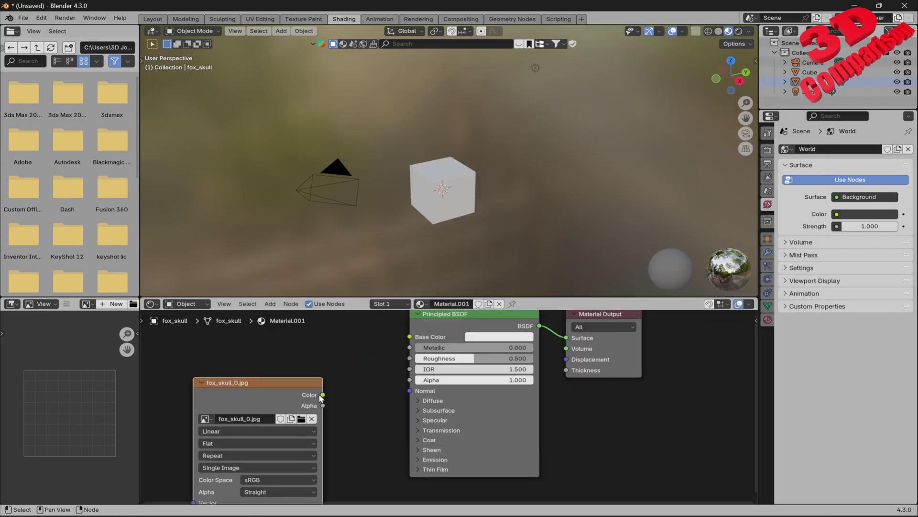
{"action": "left_click_drag", "start_coordinate": [324, 395], "coordinate": [409, 337]}
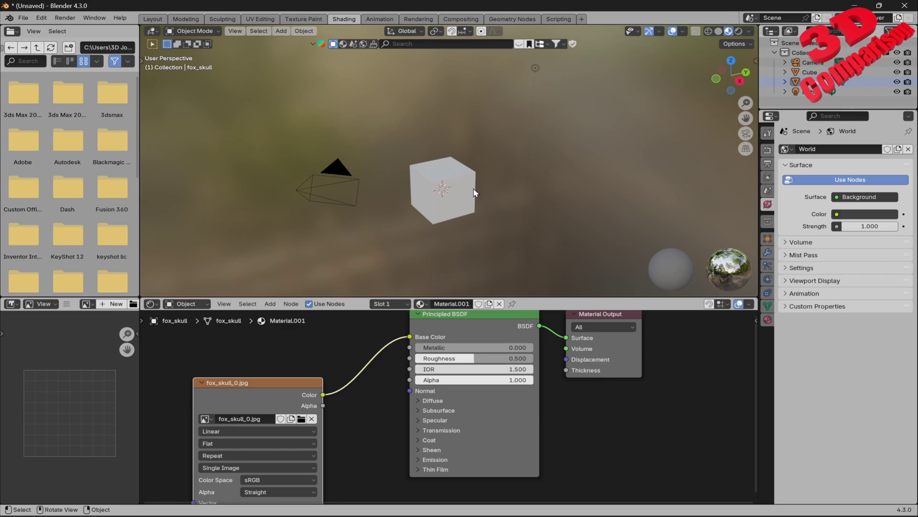
{"action": "scroll", "coordinate": [478, 200], "scroll_direction": "down", "scroll_amount": 5}
{"action": "scroll", "coordinate": [512, 185], "scroll_direction": "up", "scroll_amount": 5}
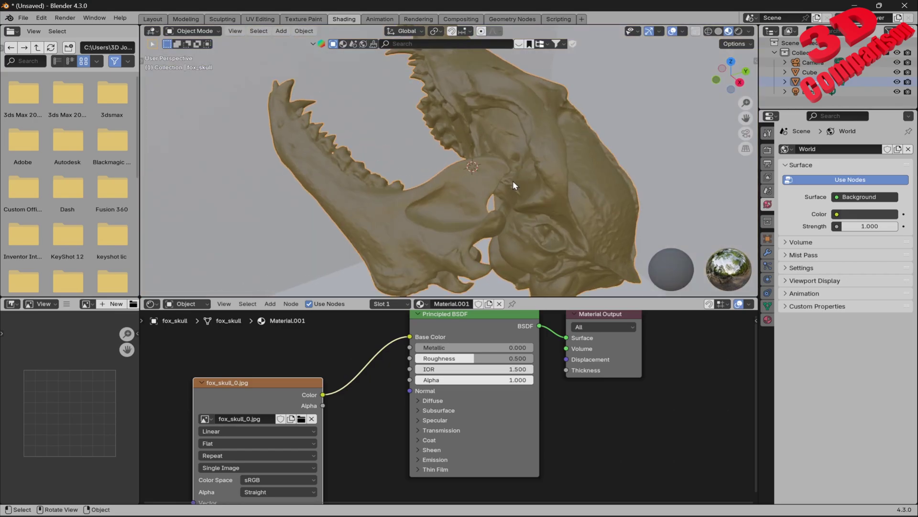
{"action": "middle_click_drag", "start_coordinate": [587, 162], "coordinate": [200, 154]}
{"action": "scroll", "coordinate": [404, 188], "scroll_direction": "down", "scroll_amount": 4}
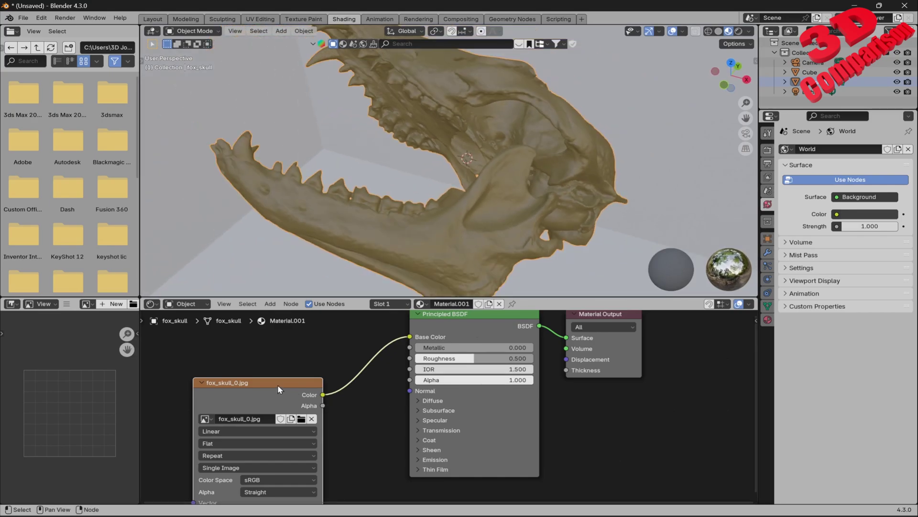
- Add fox_skull_1.jpg as a second image node and feed its colour into Base Color instead
{"action": "left_click_drag", "start_coordinate": [277, 388], "coordinate": [355, 332]}
{"action": "key", "text": "alt+Tab"}
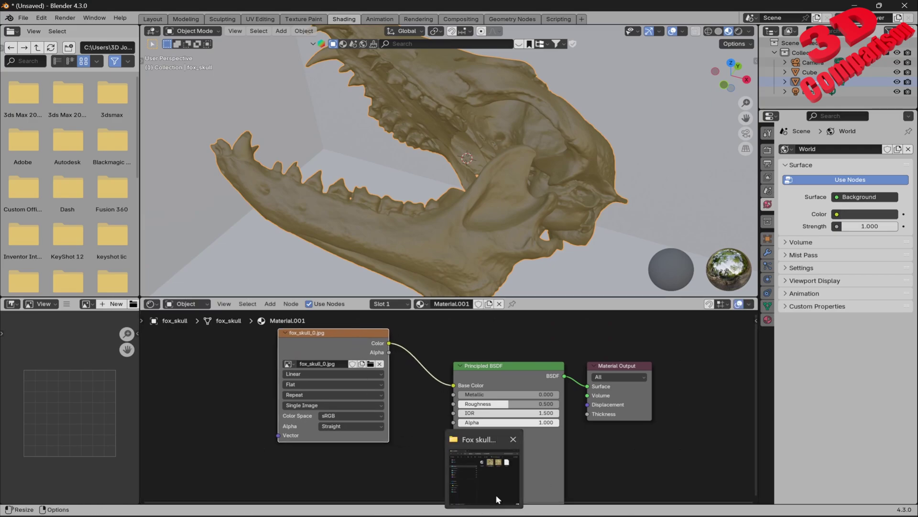
{"action": "left_click_drag", "start_coordinate": [647, 167], "coordinate": [211, 364]}
{"action": "middle_click_drag", "start_coordinate": [213, 358], "coordinate": [208, 318]}
{"action": "left_click_drag", "start_coordinate": [215, 345], "coordinate": [300, 415]}
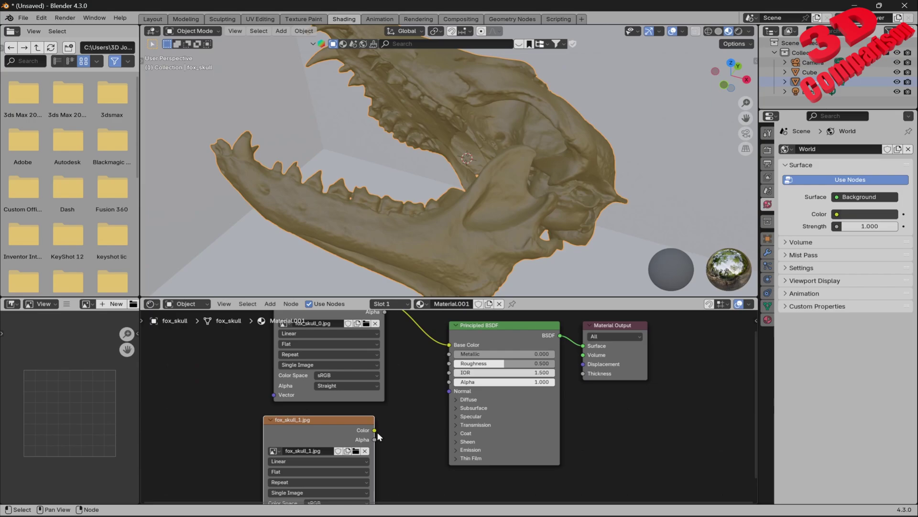
{"action": "left_click_drag", "start_coordinate": [375, 430], "coordinate": [443, 351]}
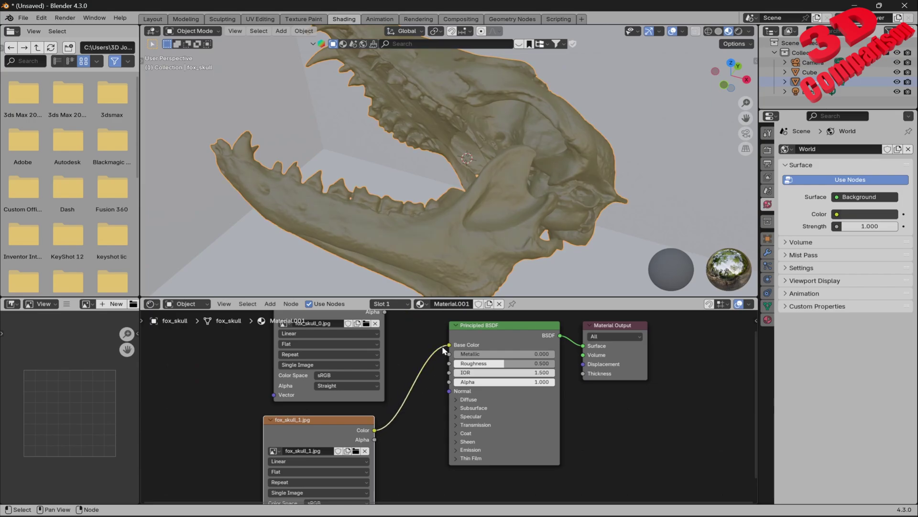
{"action": "middle_click_drag", "start_coordinate": [416, 353], "coordinate": [438, 371]}
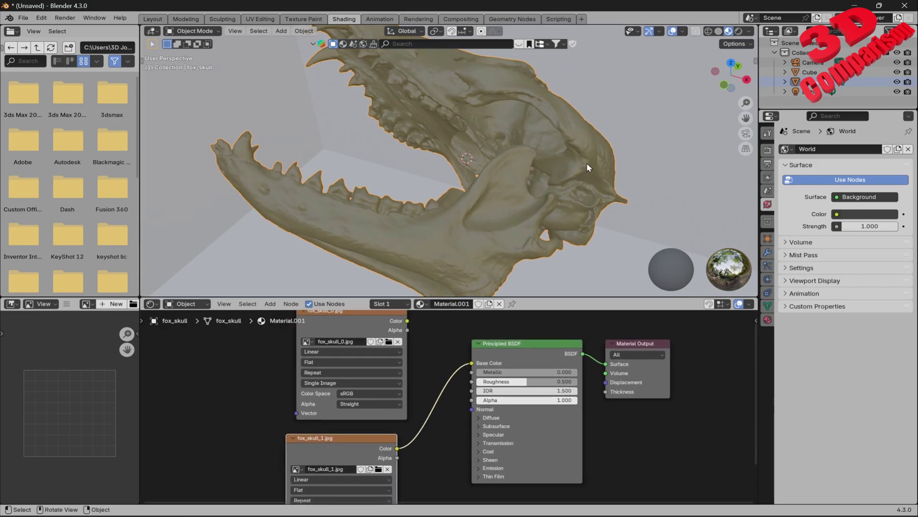
{"action": "middle_click_drag", "start_coordinate": [588, 165], "coordinate": [285, 163]}
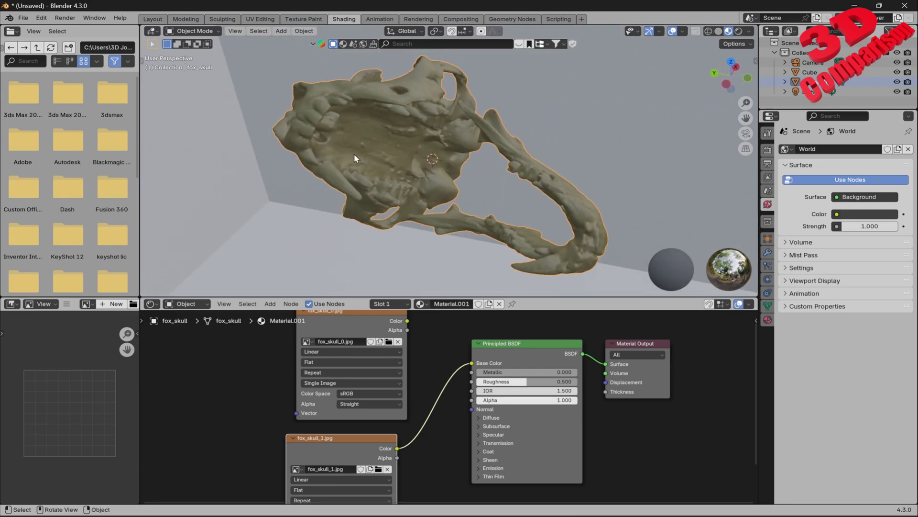
{"action": "middle_click_drag", "start_coordinate": [354, 154], "coordinate": [482, 202]}
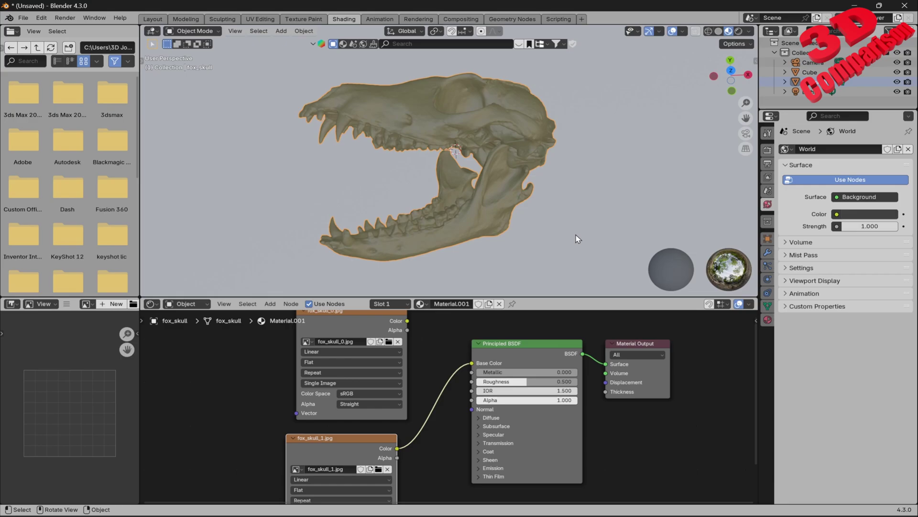
- Back in Layout, start a Wavefront OBJ import and choose fox_skull.obj from fox_skull_obj > Fox skull OBJ
{"action": "left_click", "coordinate": [159, 19]}
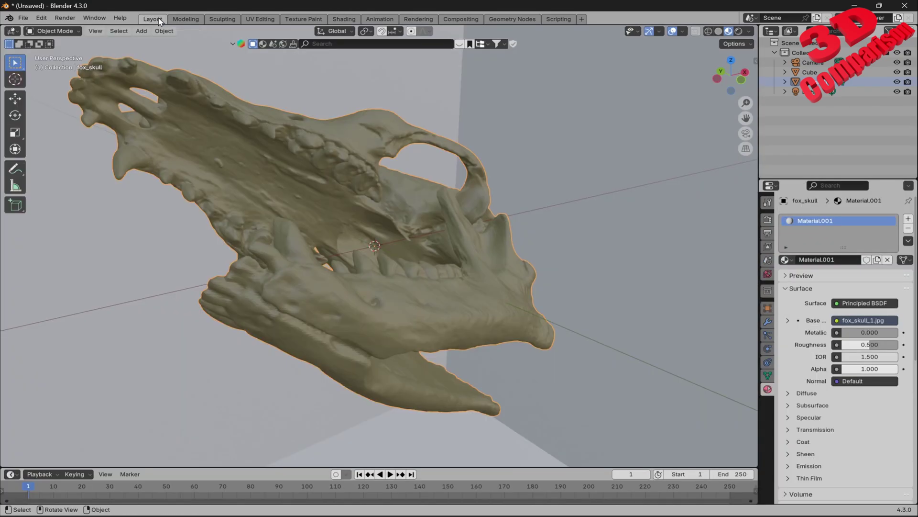
{"action": "left_click", "coordinate": [543, 224]}
{"action": "left_click", "coordinate": [23, 18]}
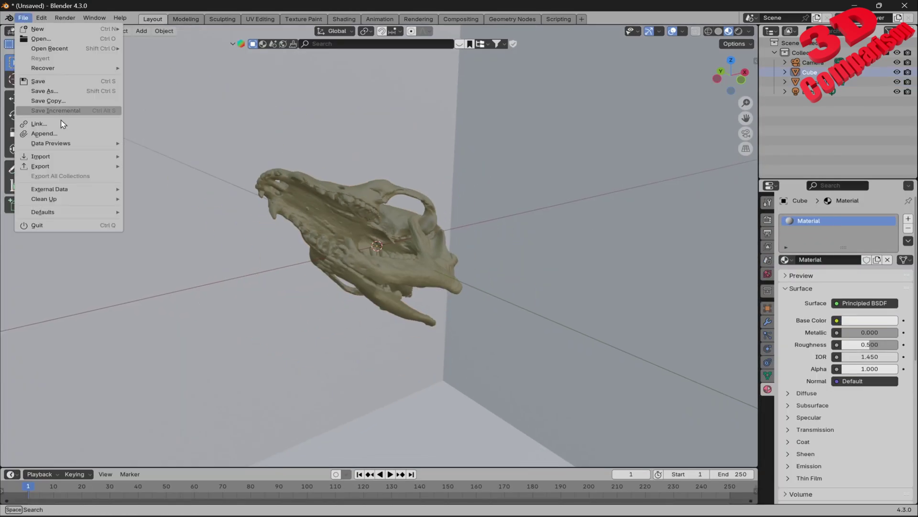
{"action": "mouse_move", "coordinate": [57, 157]}
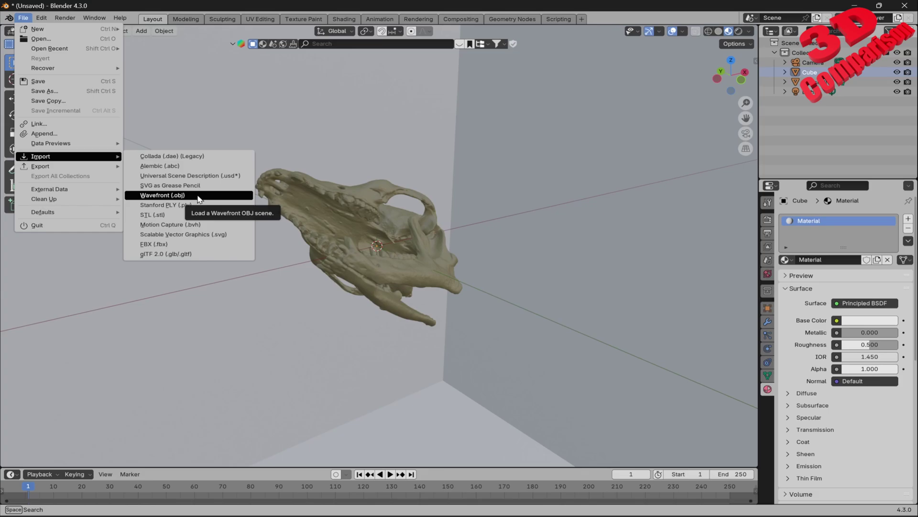
{"action": "left_click", "coordinate": [165, 195]}
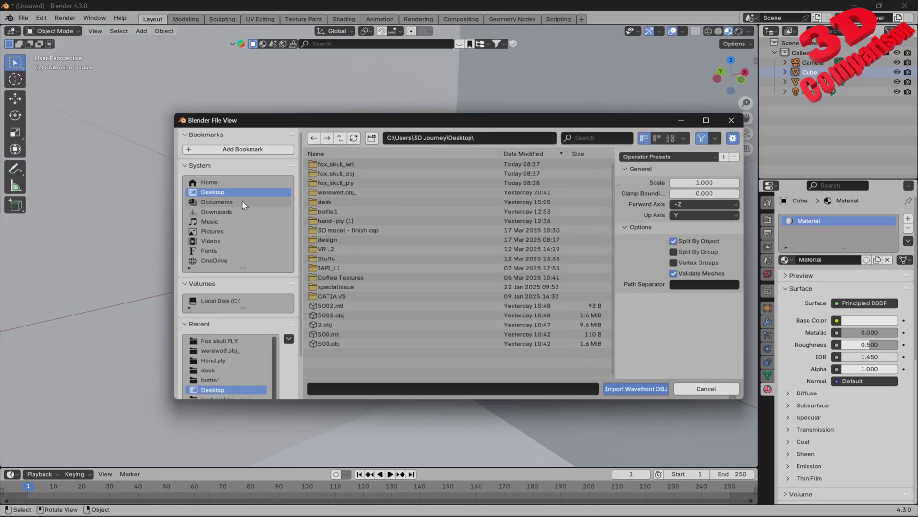
{"action": "double_click", "coordinate": [352, 174]}
{"action": "left_click", "coordinate": [550, 164]}
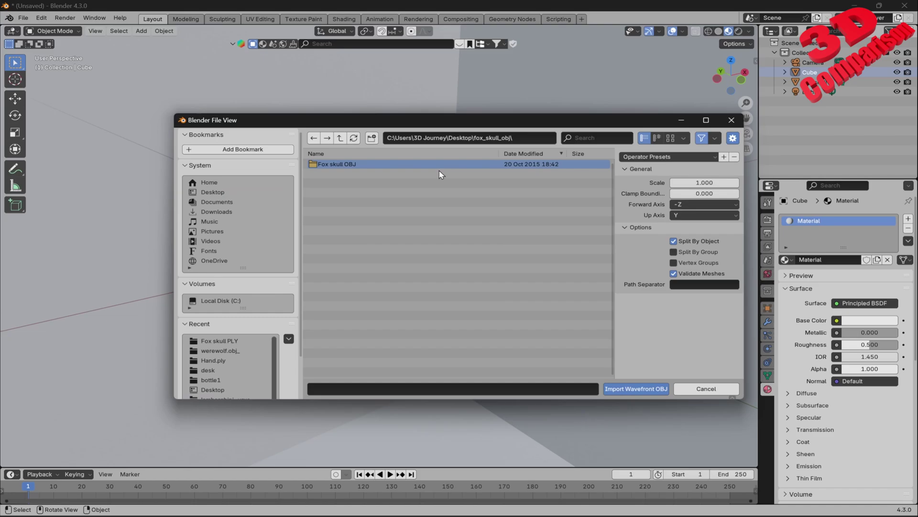
{"action": "double_click", "coordinate": [385, 165]}
{"action": "left_click", "coordinate": [353, 174]}
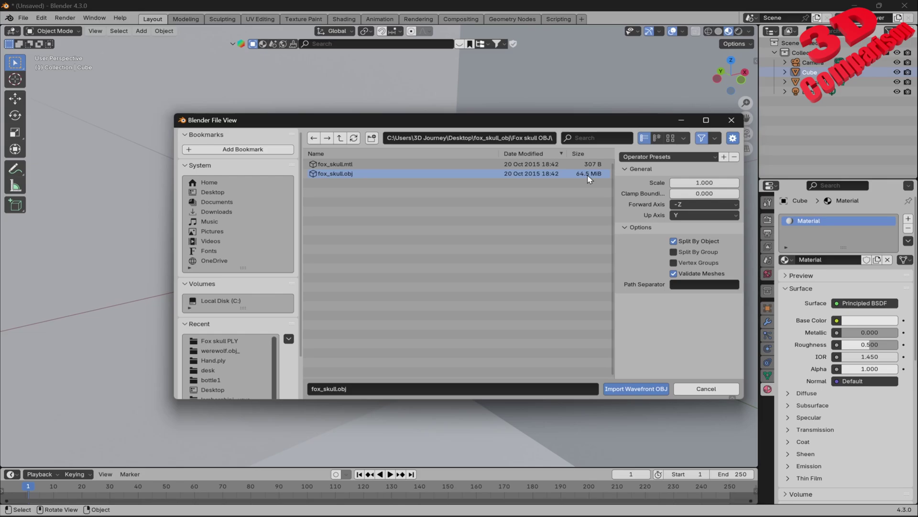
- Import the OBJ skull and scale it by 0.01
{"action": "left_click", "coordinate": [645, 389]}
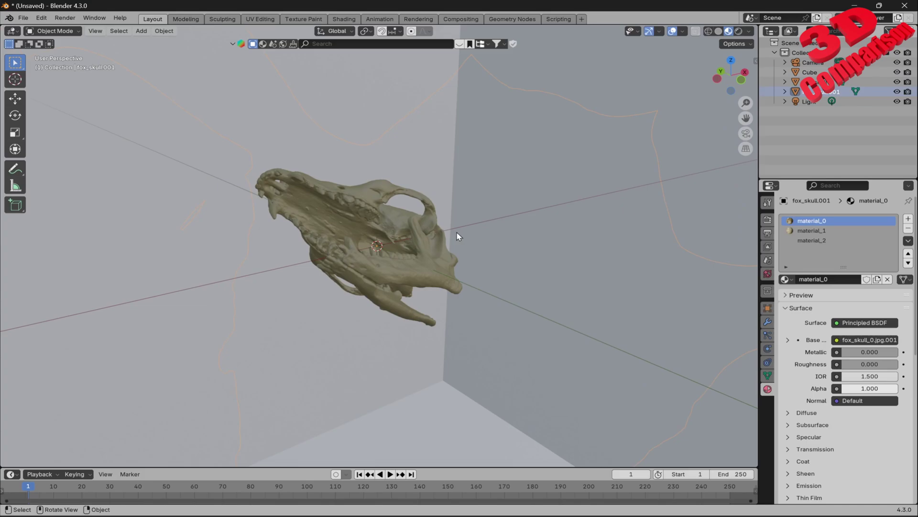
{"action": "scroll", "coordinate": [462, 243], "scroll_direction": "up", "scroll_amount": 10}
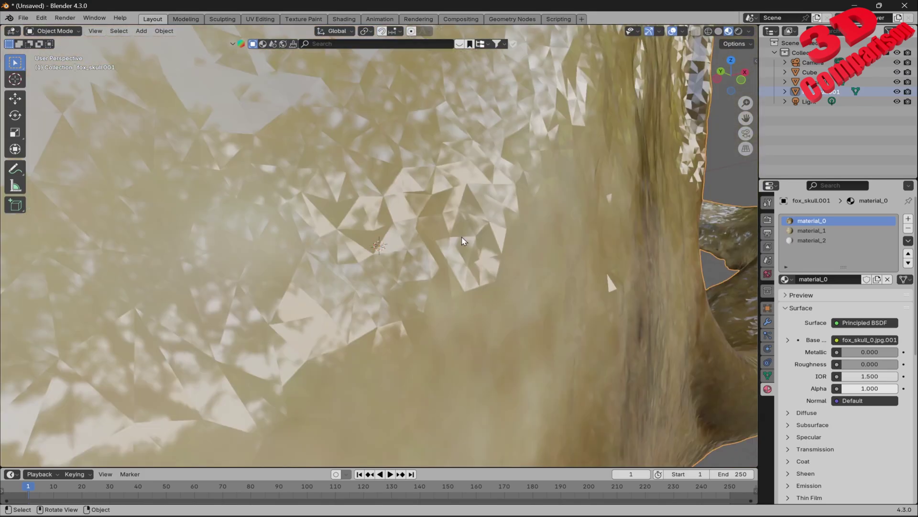
{"action": "scroll", "coordinate": [462, 241], "scroll_direction": "down", "scroll_amount": 5}
{"action": "middle_click_drag", "start_coordinate": [462, 240], "coordinate": [524, 273]}
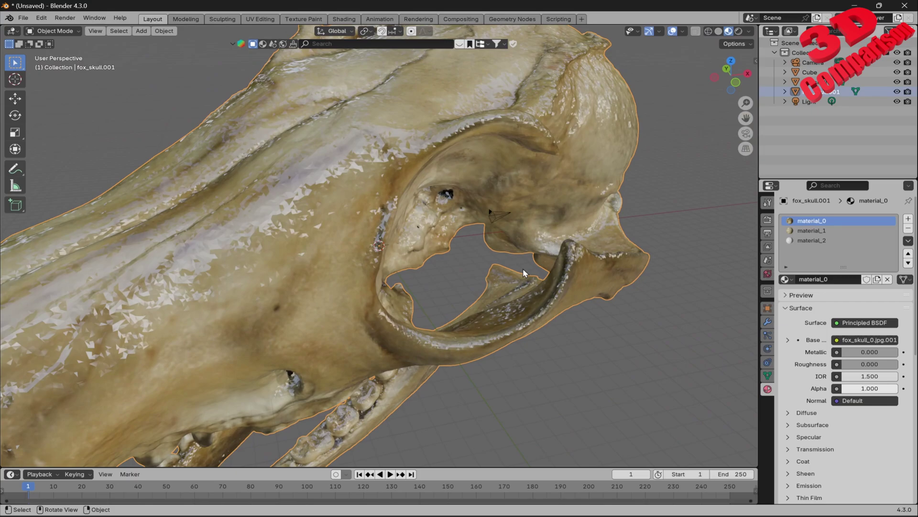
{"action": "type", "text": "s"}
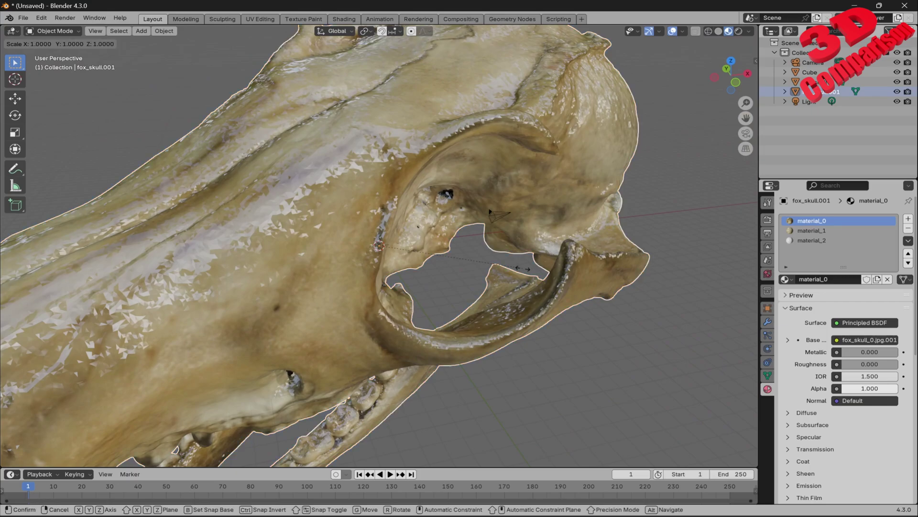
{"action": "type", "text": "0.0"}
{"action": "type", "text": "1"}
{"action": "key", "text": "Return"}
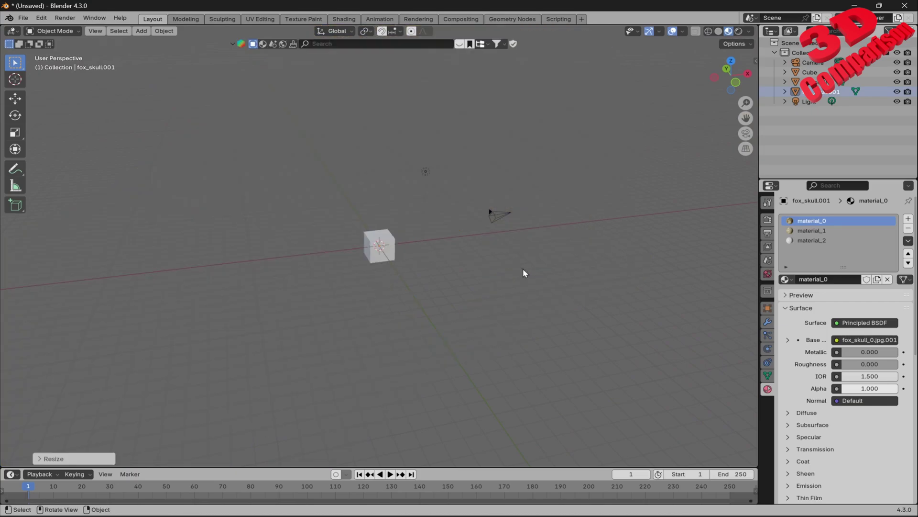
- Move the OBJ skull to the left, beside the PLY skull, and view both
{"action": "scroll", "coordinate": [410, 226], "scroll_direction": "down", "scroll_amount": 3}
{"action": "key", "text": "g"}
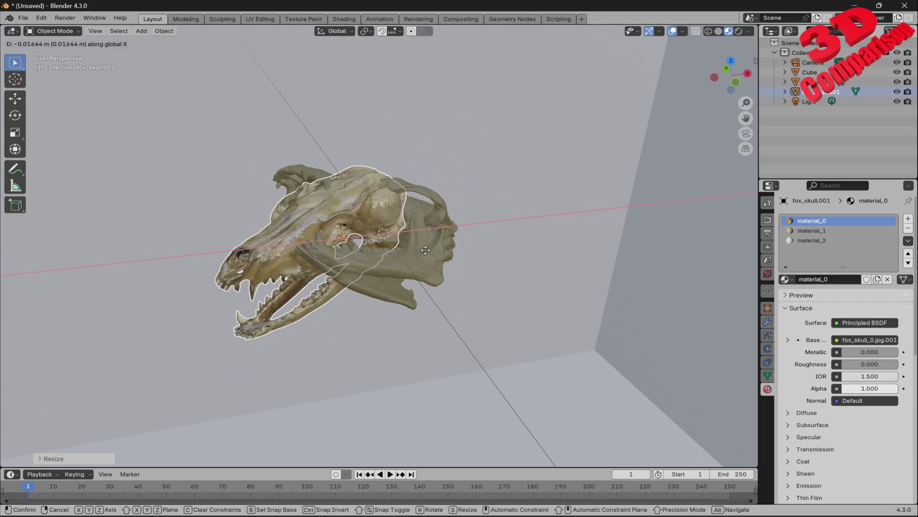
{"action": "left_click", "coordinate": [328, 277]}
{"action": "middle_click_drag", "start_coordinate": [328, 277], "coordinate": [432, 257]}
{"action": "scroll", "coordinate": [302, 256], "scroll_direction": "up", "scroll_amount": 5}
{"action": "middle_click_drag", "start_coordinate": [282, 244], "coordinate": [471, 266]}
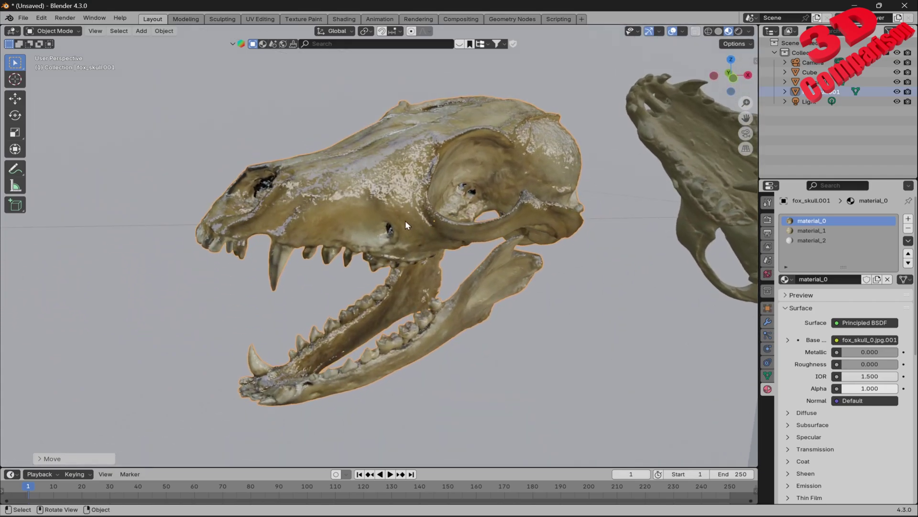
{"action": "scroll", "coordinate": [405, 222], "scroll_direction": "up", "scroll_amount": 5}
{"action": "scroll", "coordinate": [402, 220], "scroll_direction": "down", "scroll_amount": 5}
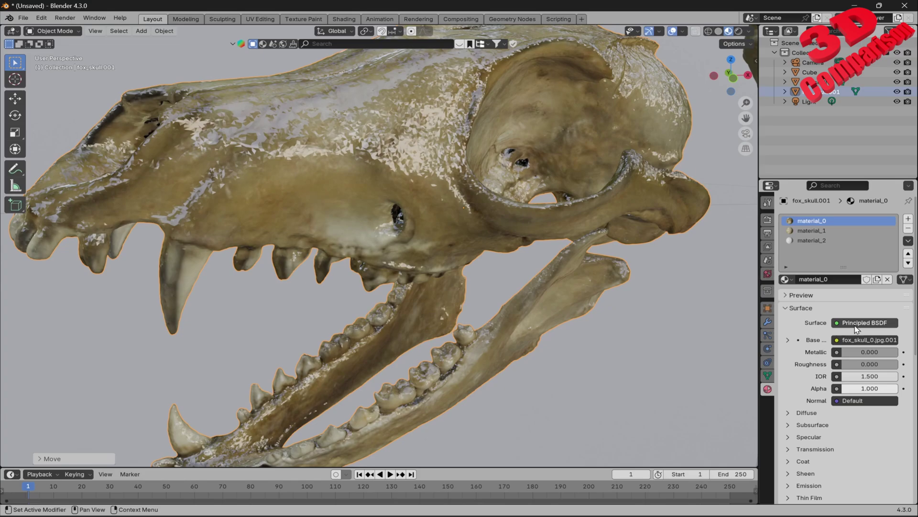
- Set material_0's IOR to 1
{"action": "left_click", "coordinate": [877, 376]}
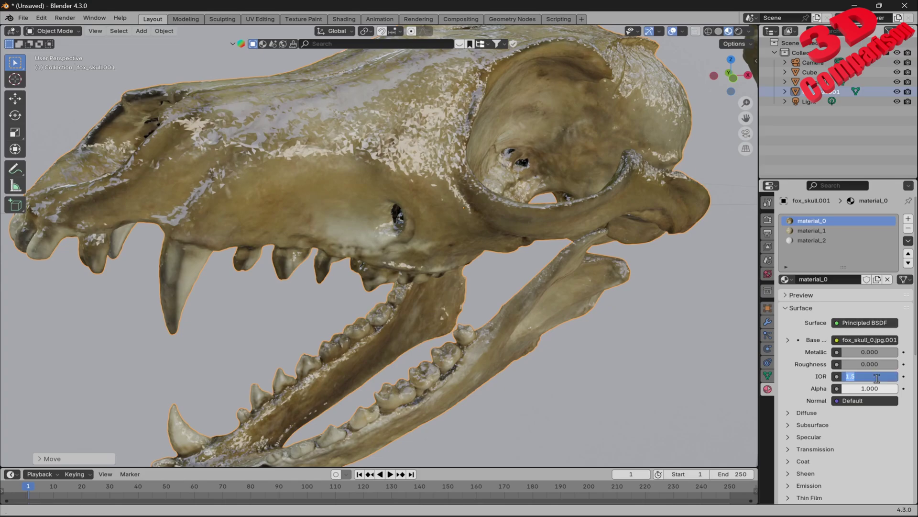
{"action": "type", "text": "1"}
{"action": "key", "text": "Return"}
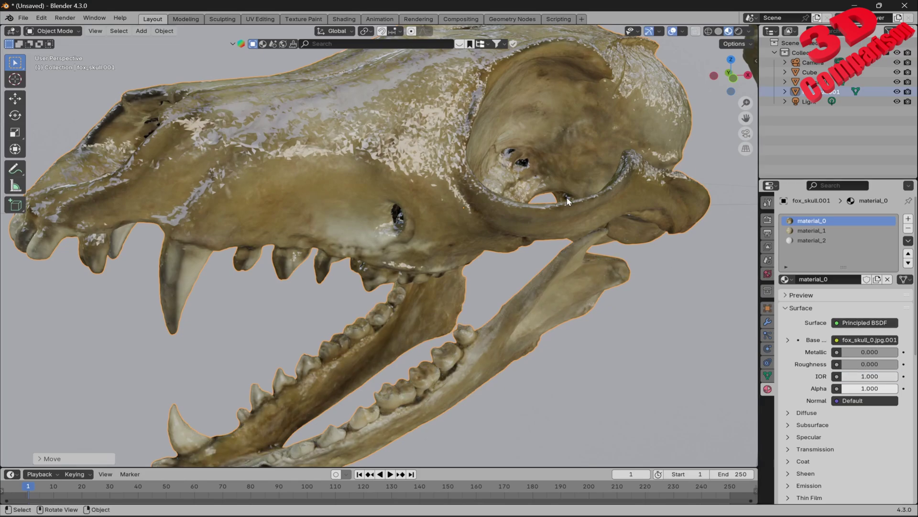
{"action": "middle_click_drag", "start_coordinate": [569, 202], "coordinate": [562, 275]}
- Check the material_0, material_1 and material_2 slots, then remove the untextured material_2 slot
{"action": "left_click", "coordinate": [833, 230]}
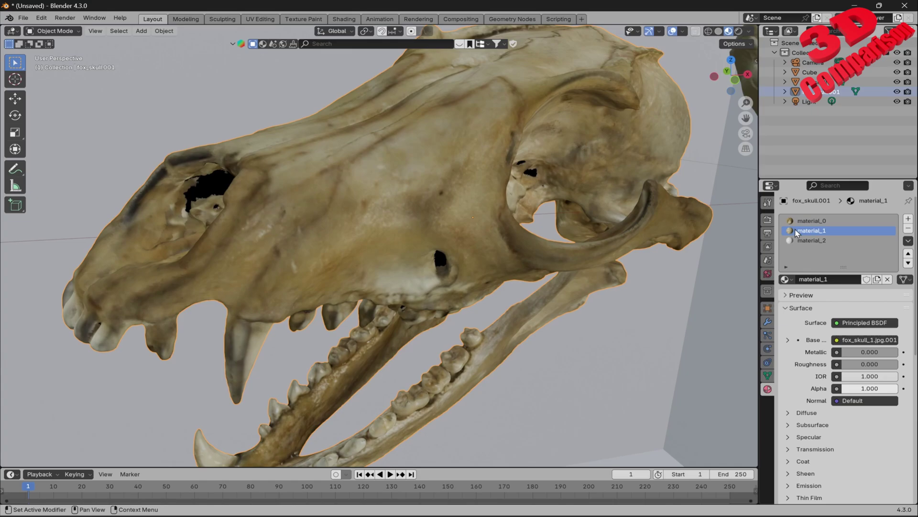
{"action": "left_click", "coordinate": [819, 222]}
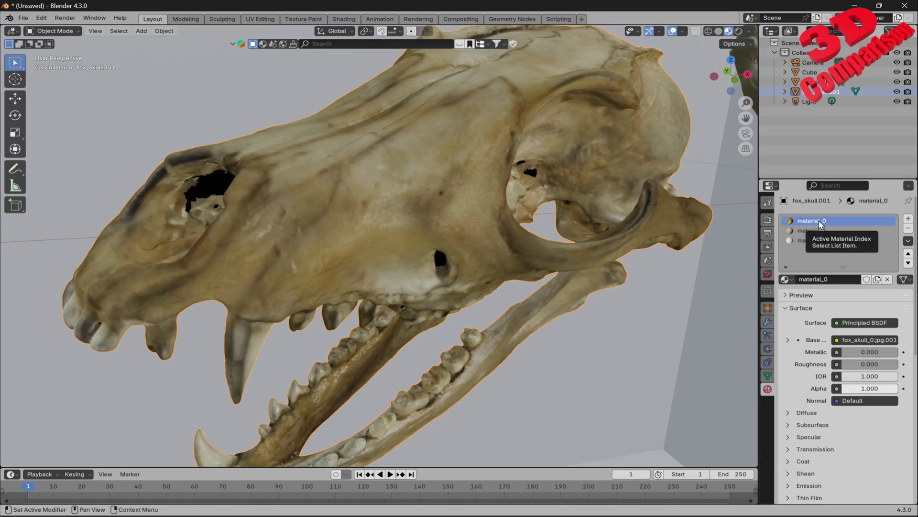
{"action": "left_click", "coordinate": [820, 232]}
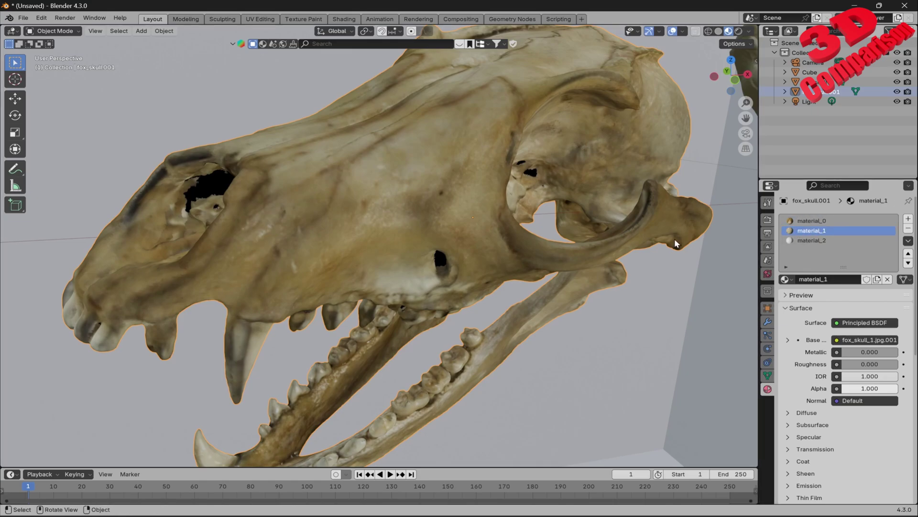
{"action": "left_click", "coordinate": [811, 240]}
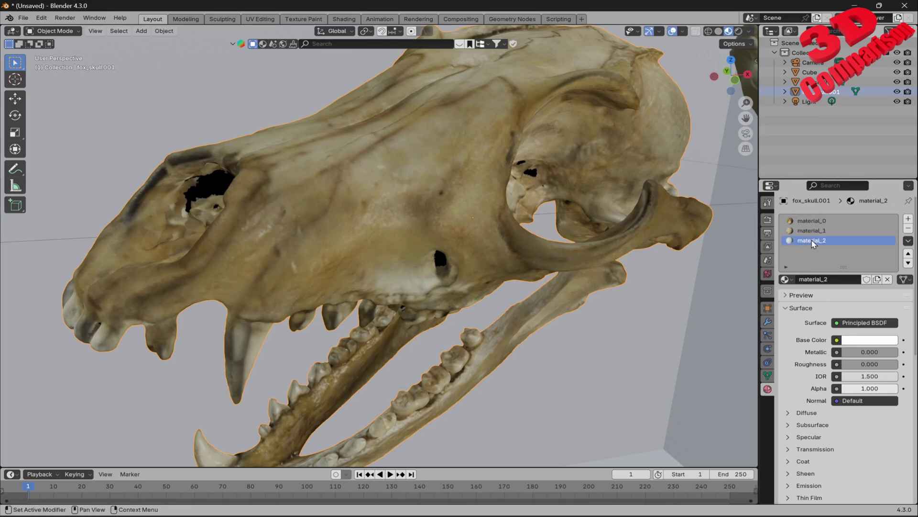
{"action": "left_click", "coordinate": [908, 228]}
{"action": "middle_click_drag", "start_coordinate": [637, 237], "coordinate": [405, 276]}
- Inspect the skull's material node graph in the Shading workspace
{"action": "scroll", "coordinate": [494, 263], "scroll_direction": "up", "scroll_amount": 5}
{"action": "scroll", "coordinate": [564, 262], "scroll_direction": "down", "scroll_amount": 5}
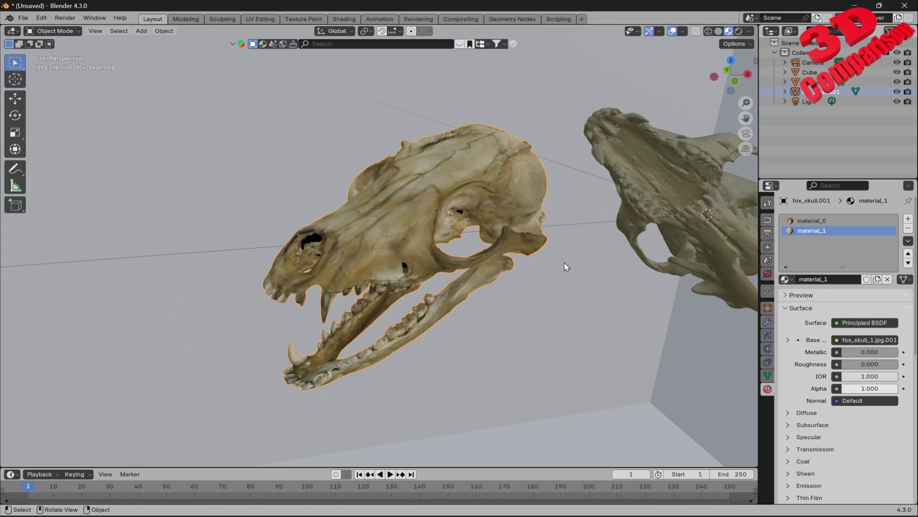
{"action": "middle_click_drag", "start_coordinate": [565, 262], "coordinate": [581, 271]}
{"action": "left_click", "coordinate": [344, 19]}
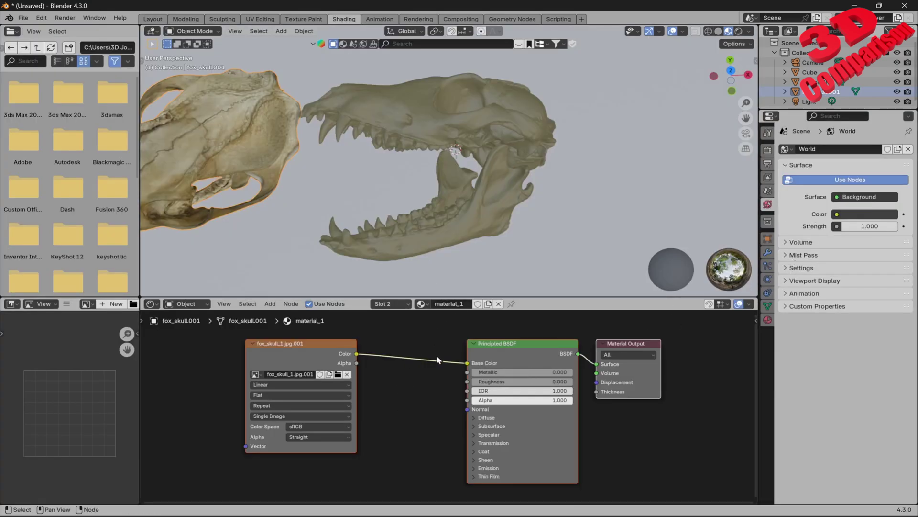
{"action": "middle_click_drag", "start_coordinate": [453, 348], "coordinate": [448, 360]}
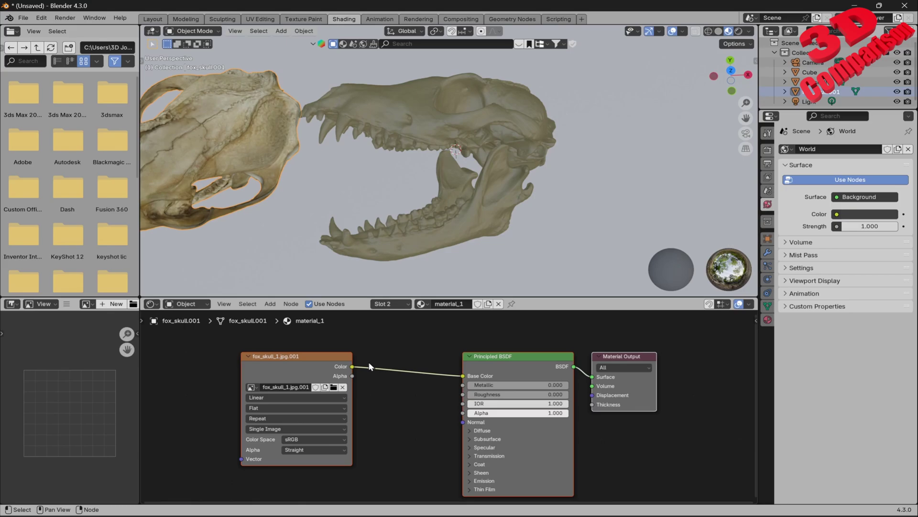
{"action": "middle_click_drag", "start_coordinate": [300, 357], "coordinate": [337, 361]}
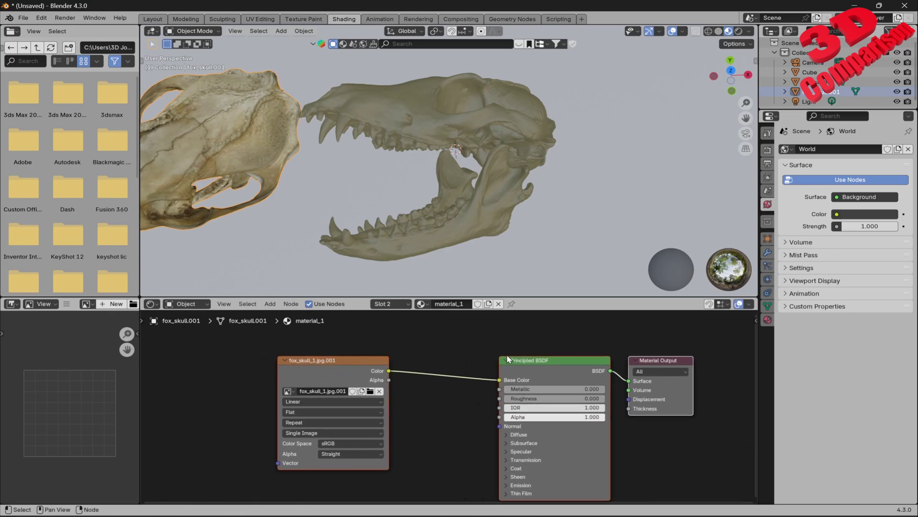
- Back in Layout, turn on viewport Statistics and select the right skull to read its counts
{"action": "left_click", "coordinate": [162, 21]}
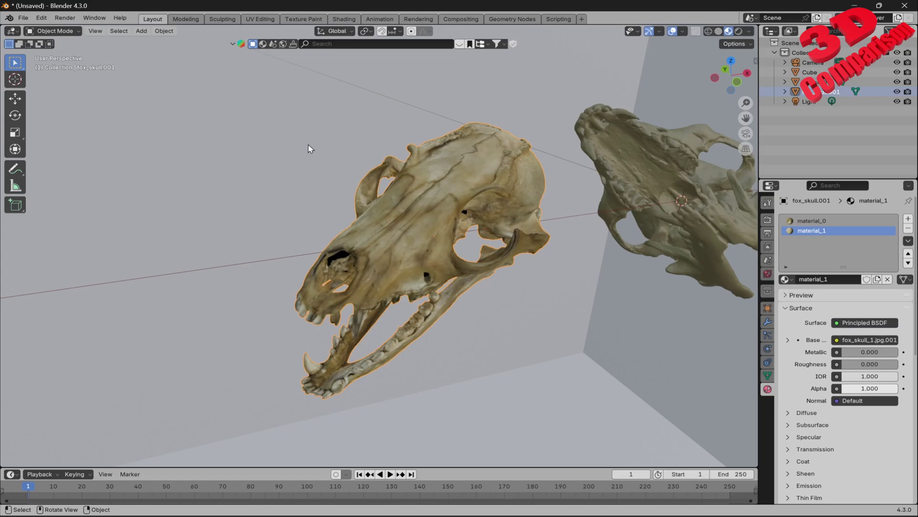
{"action": "middle_click_drag", "start_coordinate": [515, 289], "coordinate": [456, 289]}
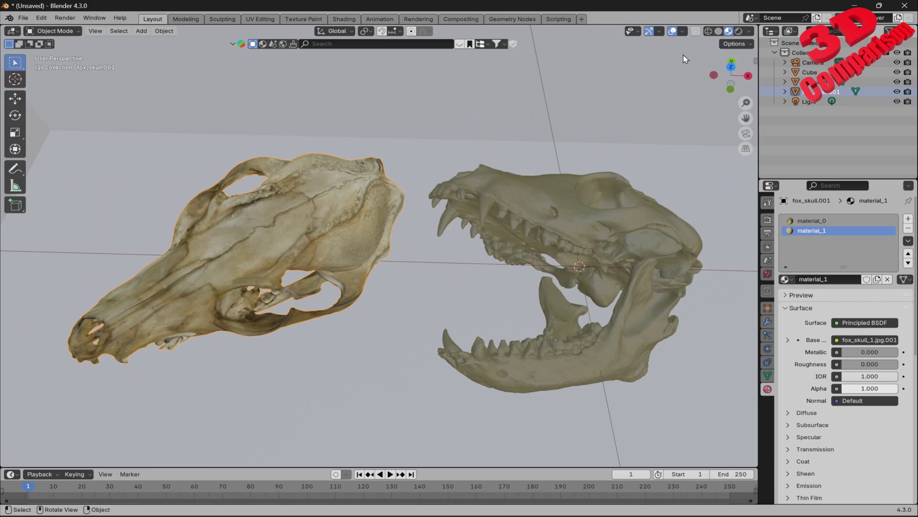
{"action": "left_click", "coordinate": [683, 32]}
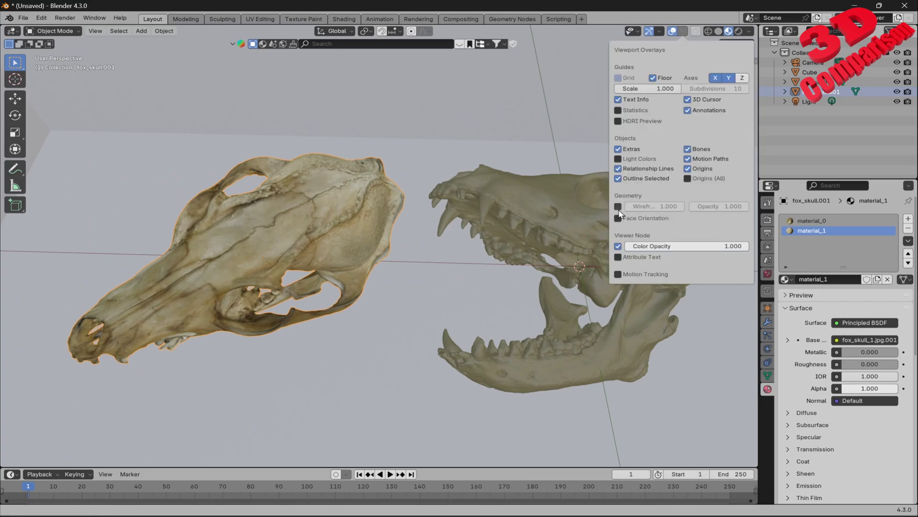
{"action": "left_click", "coordinate": [618, 111]}
{"action": "left_click", "coordinate": [542, 201]}
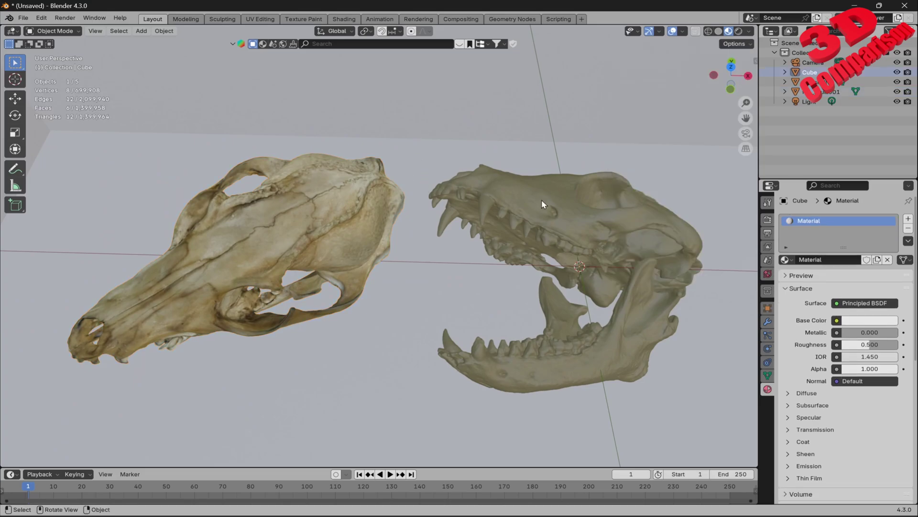
{"action": "left_click", "coordinate": [252, 164]}
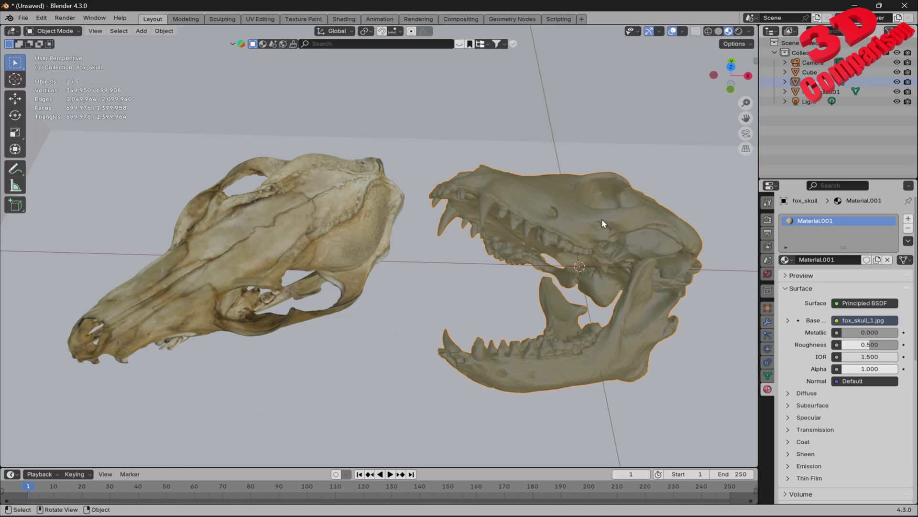
- Select the left and right skulls in turn to compare their face counts, then switch windows
{"action": "left_click", "coordinate": [328, 193]}
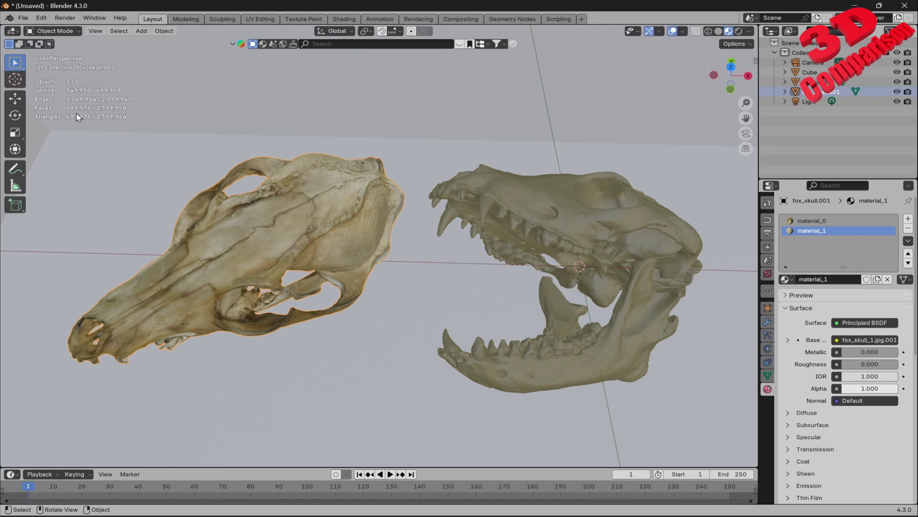
{"action": "middle_click_drag", "start_coordinate": [270, 200], "coordinate": [373, 123]}
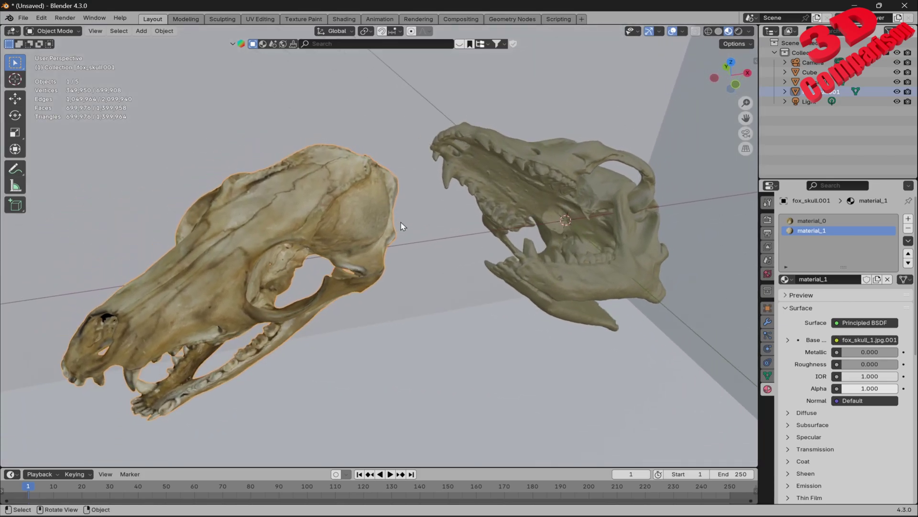
{"action": "left_click", "coordinate": [532, 190]}
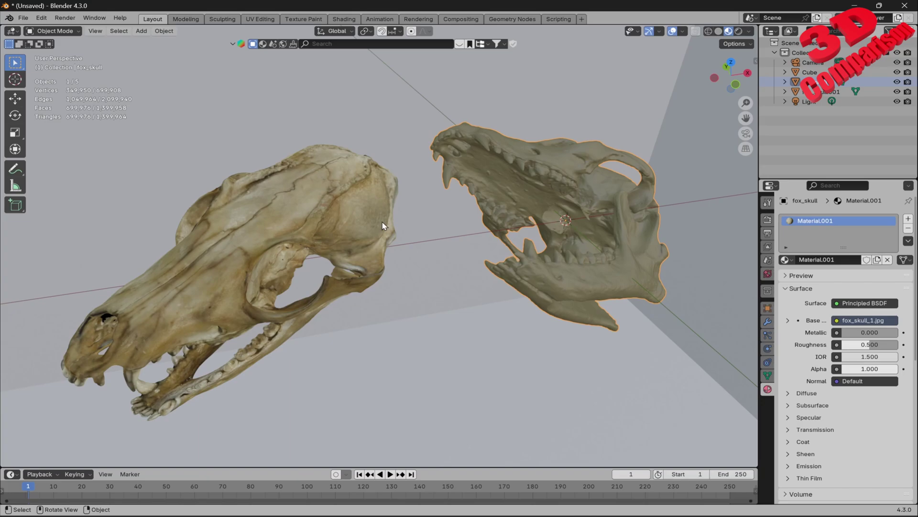
{"action": "middle_click_drag", "start_coordinate": [382, 226], "coordinate": [520, 238]}
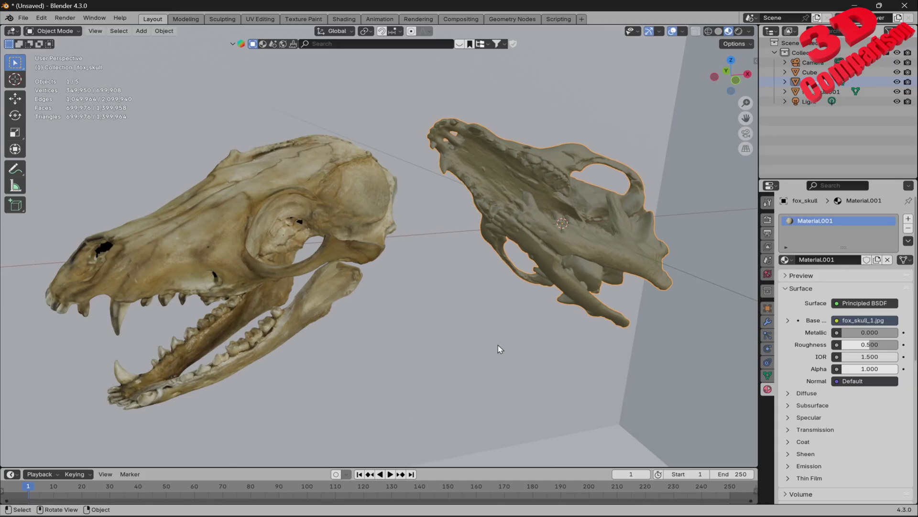
{"action": "left_click", "coordinate": [525, 512]}
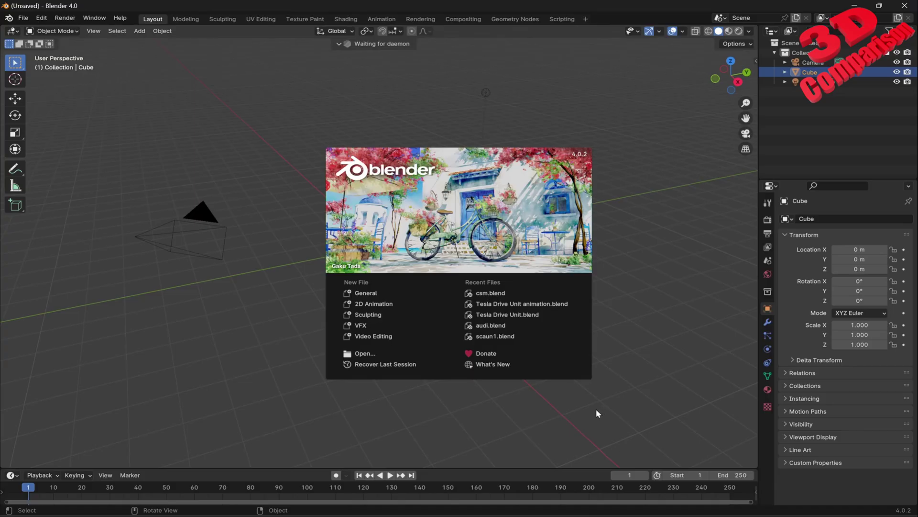
- Import fox_skull.wrl (84.1 MiB) from the Desktop's Fox skull WRL folder as X3D/VRML2
{"action": "left_click", "coordinate": [543, 418]}
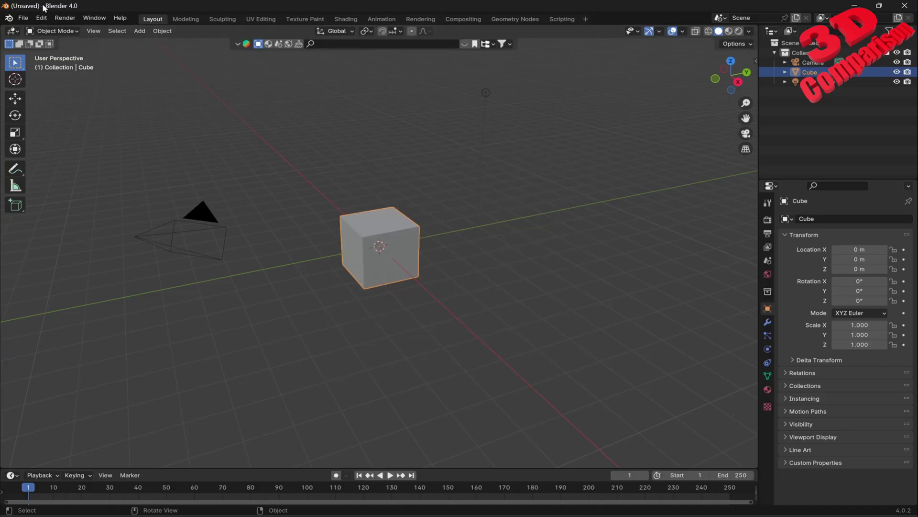
{"action": "left_click", "coordinate": [23, 18]}
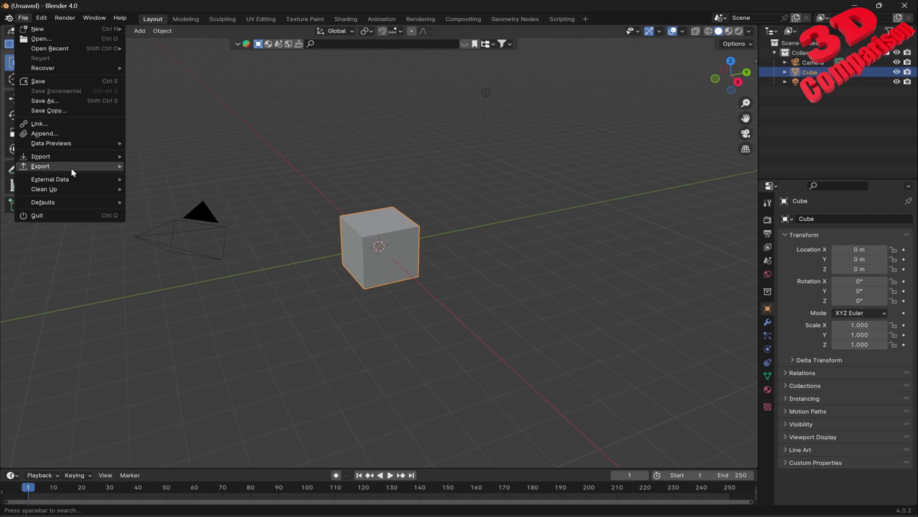
{"action": "mouse_move", "coordinate": [79, 156]}
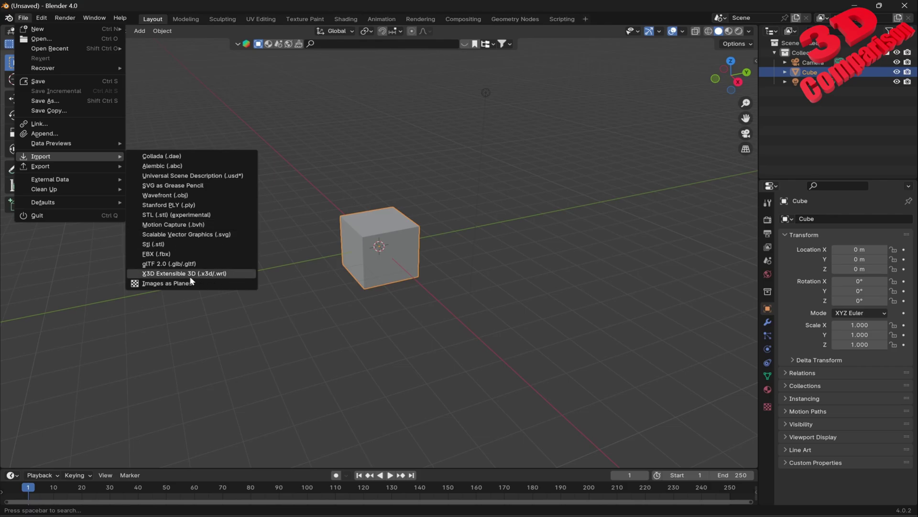
{"action": "left_click", "coordinate": [233, 273]}
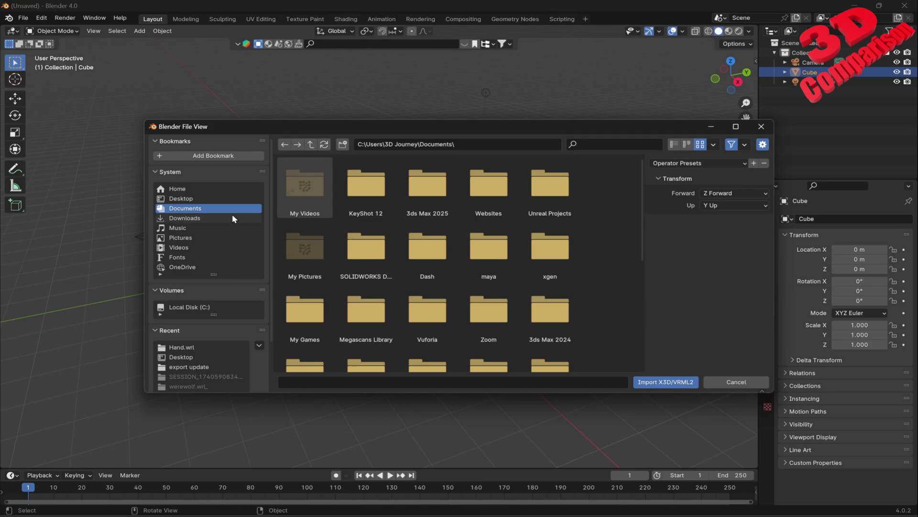
{"action": "left_click", "coordinate": [215, 199]}
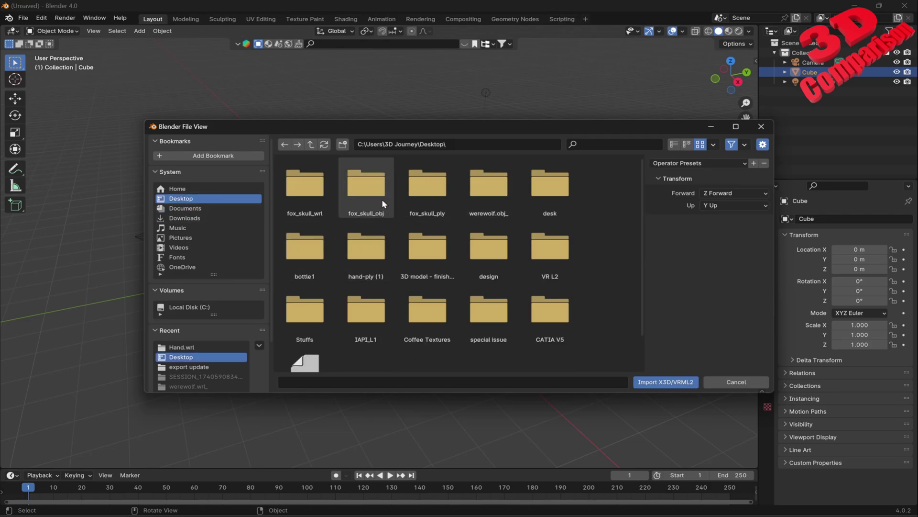
{"action": "double_click", "coordinate": [325, 194]}
{"action": "double_click", "coordinate": [306, 186]}
{"action": "left_click", "coordinate": [311, 187]}
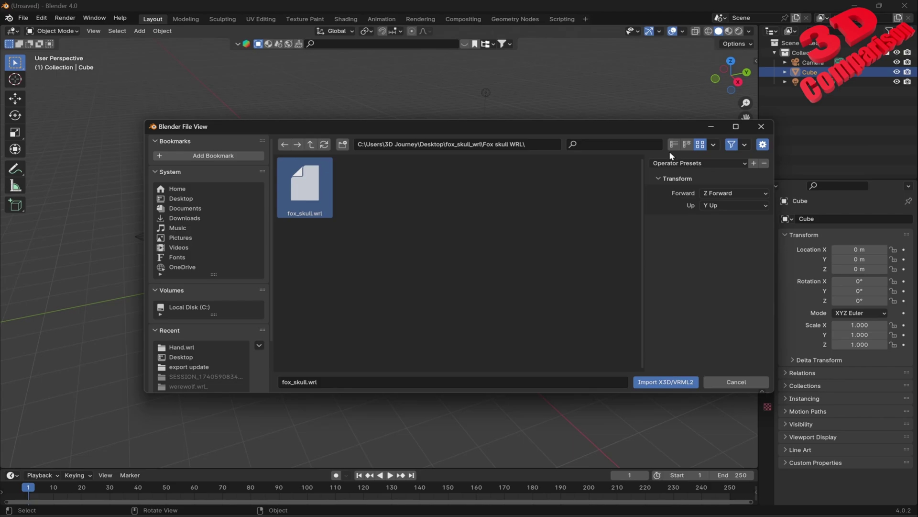
{"action": "left_click", "coordinate": [687, 145]}
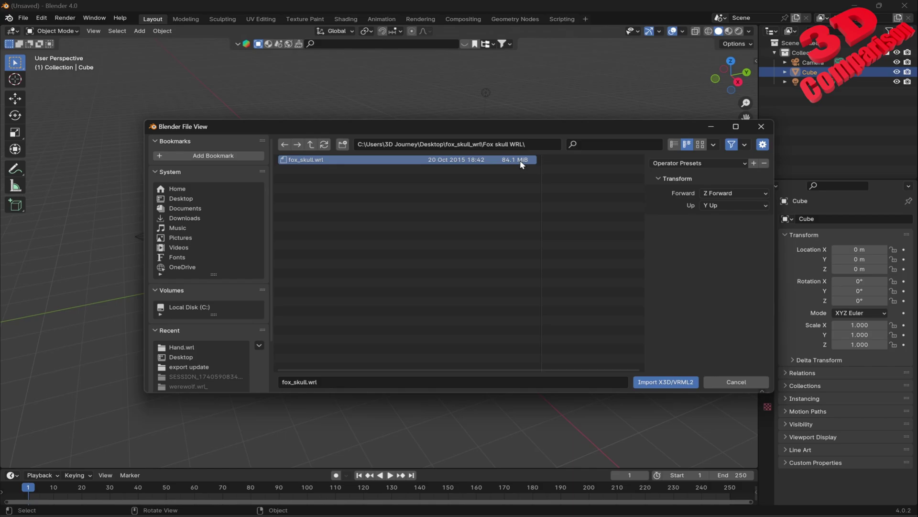
{"action": "left_click", "coordinate": [662, 382]}
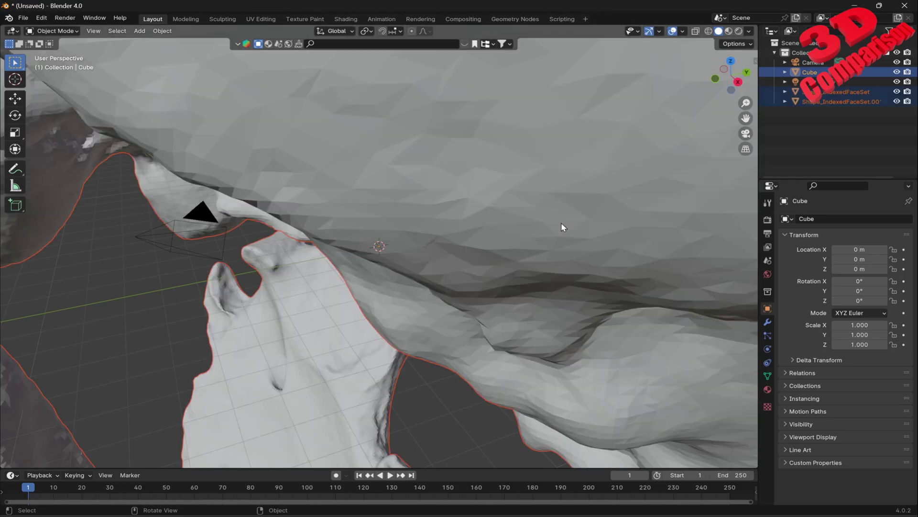
- Scale the WRL skull to 0.001, frame it in view, and delete the default cube
{"action": "scroll", "coordinate": [484, 201], "scroll_direction": "down", "scroll_amount": 10}
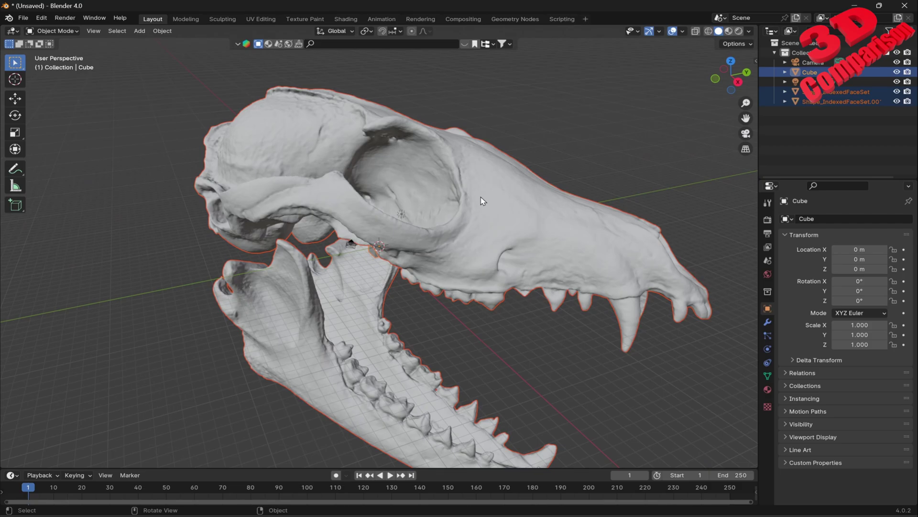
{"action": "middle_click_drag", "start_coordinate": [484, 199], "coordinate": [519, 312]}
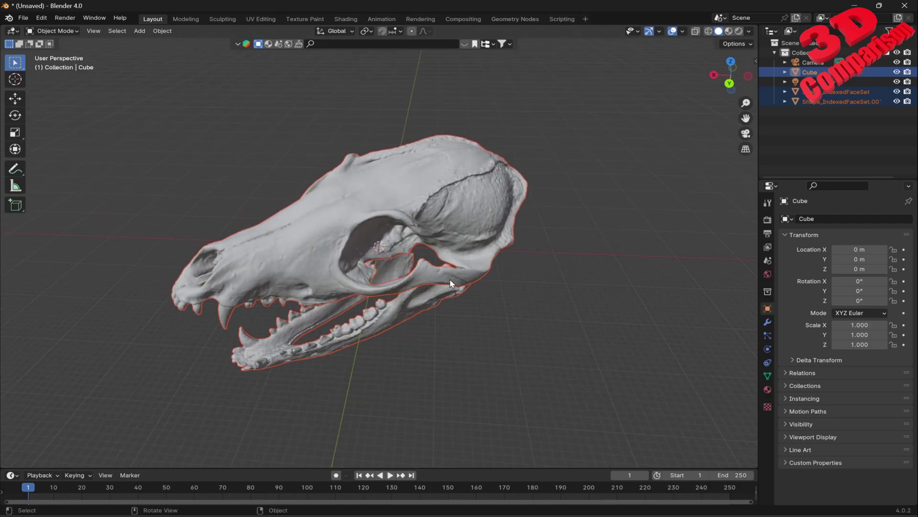
{"action": "scroll", "coordinate": [519, 312], "scroll_direction": "up", "scroll_amount": 3}
{"action": "type", "text": "s"}
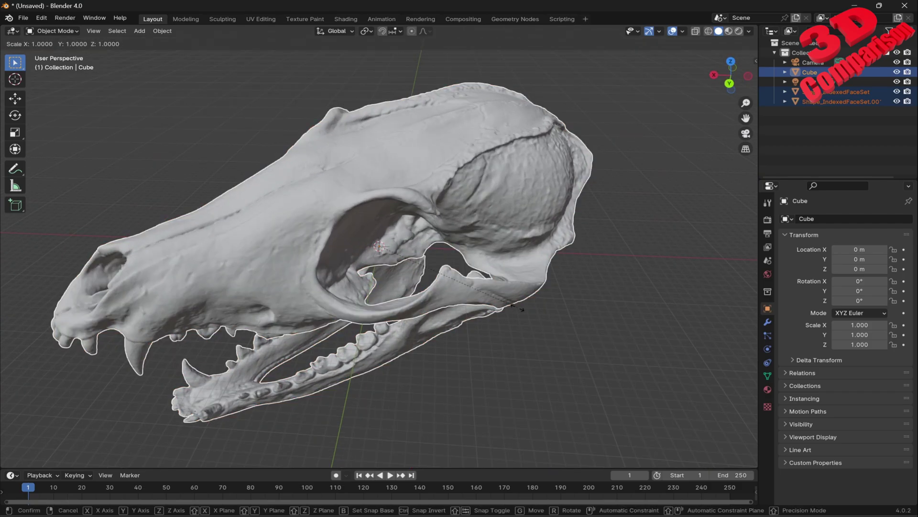
{"action": "type", "text": "0.001"}
{"action": "key", "text": "Return"}
{"action": "key", "text": "KP_Decimal"}
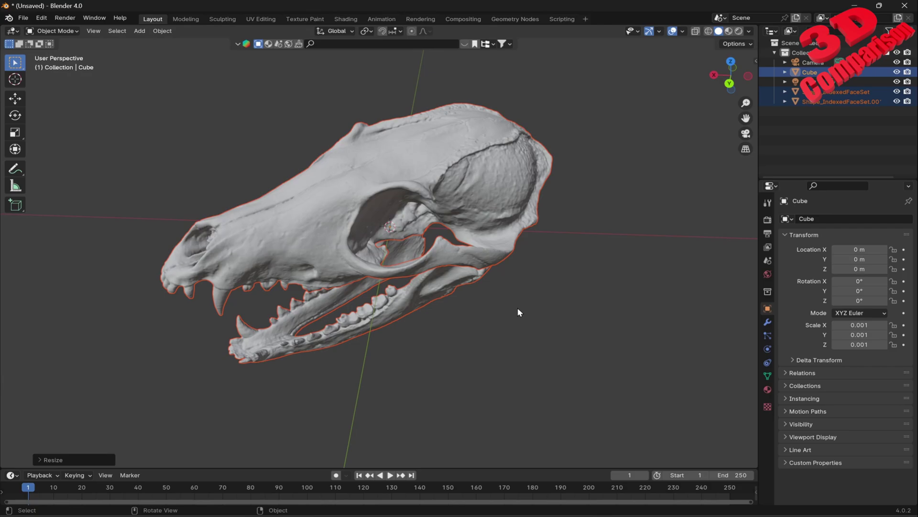
{"action": "middle_click_drag", "start_coordinate": [517, 308], "coordinate": [448, 284]}
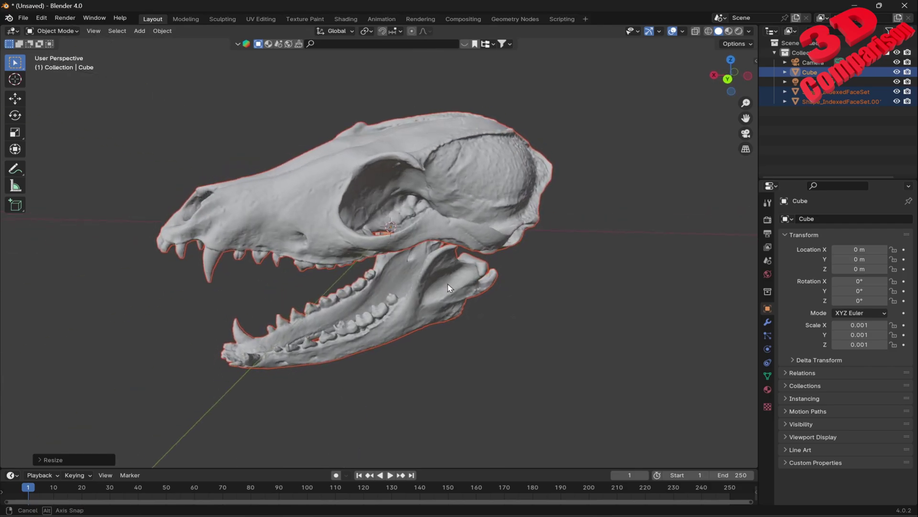
{"action": "left_click", "coordinate": [727, 190]}
{"action": "key", "text": "Delete"}
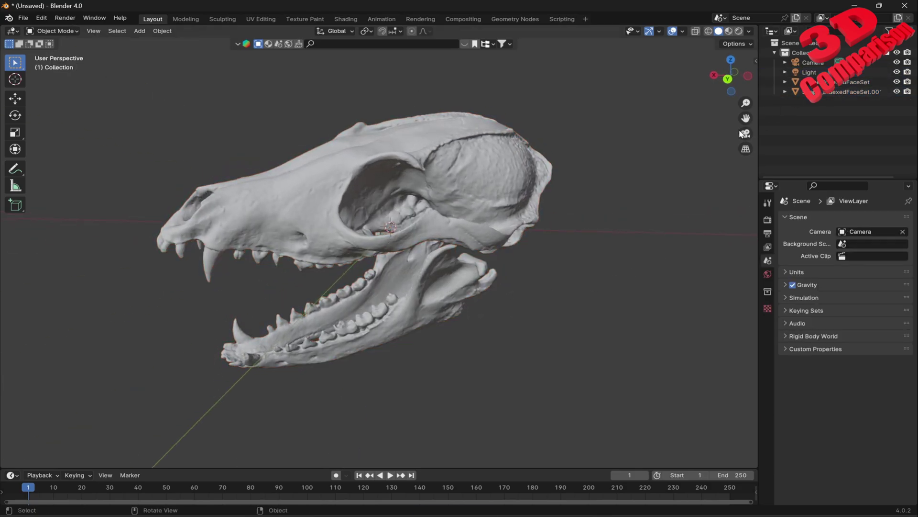
- Show the skull's fox_skull_1.jpg texture in Material Preview and view its Shape.001 material
{"action": "scroll", "coordinate": [478, 249], "scroll_direction": "up", "scroll_amount": 5}
{"action": "scroll", "coordinate": [491, 259], "scroll_direction": "down", "scroll_amount": 8}
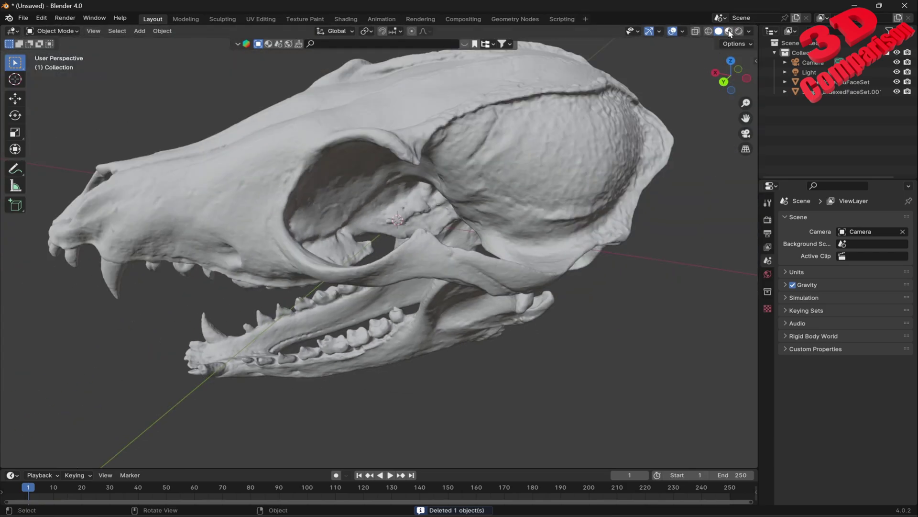
{"action": "left_click", "coordinate": [729, 31]}
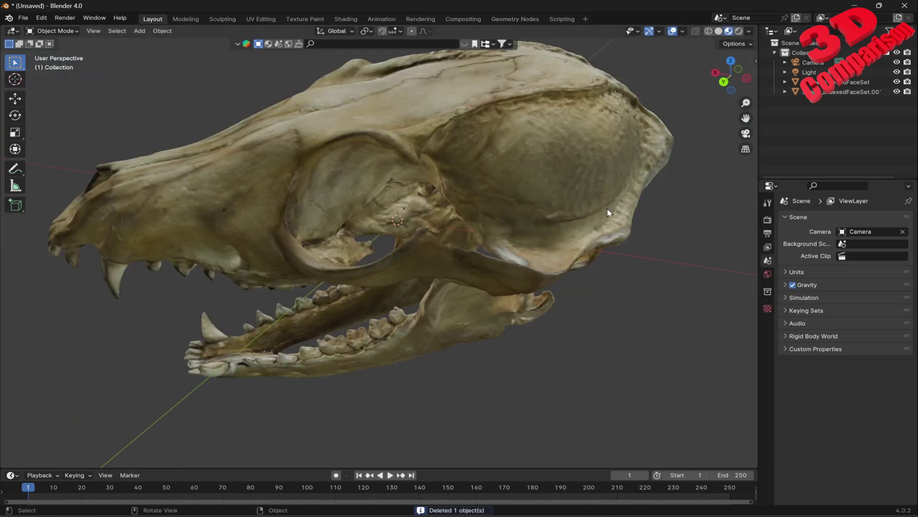
{"action": "middle_click_drag", "start_coordinate": [426, 254], "coordinate": [494, 240]}
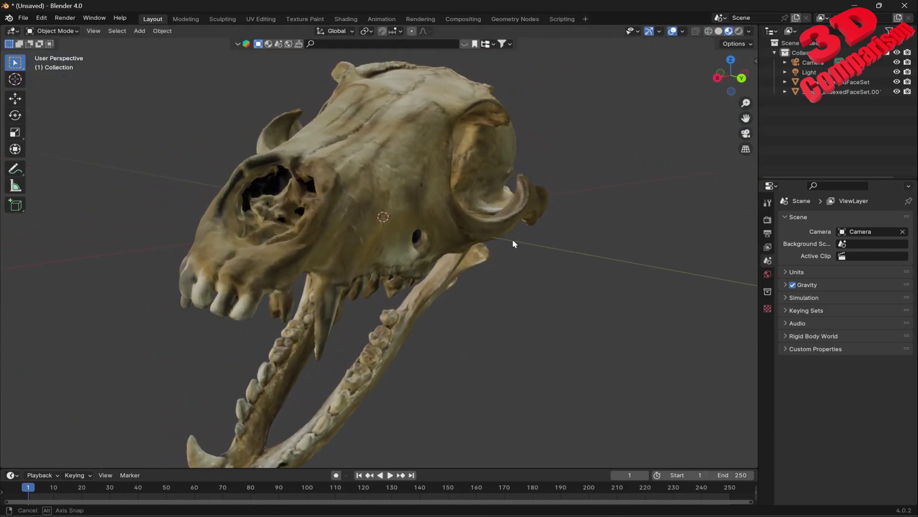
{"action": "middle_click_drag", "start_coordinate": [513, 241], "coordinate": [397, 153]}
{"action": "left_click", "coordinate": [397, 153]}
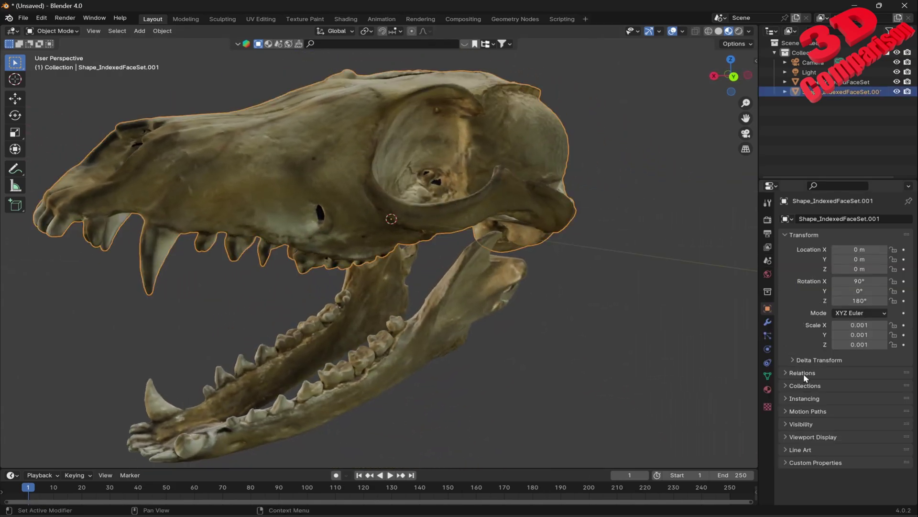
{"action": "left_click", "coordinate": [767, 389]}
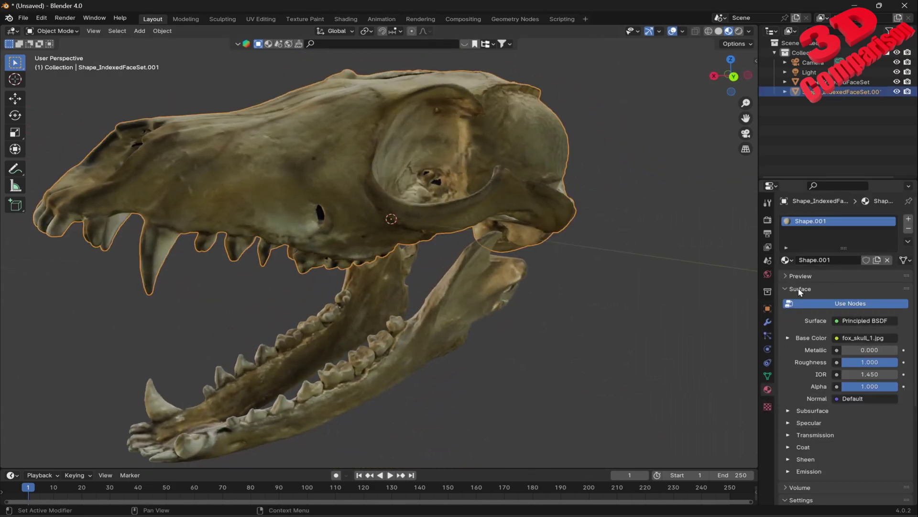
{"action": "middle_click_drag", "start_coordinate": [621, 254], "coordinate": [642, 289]}
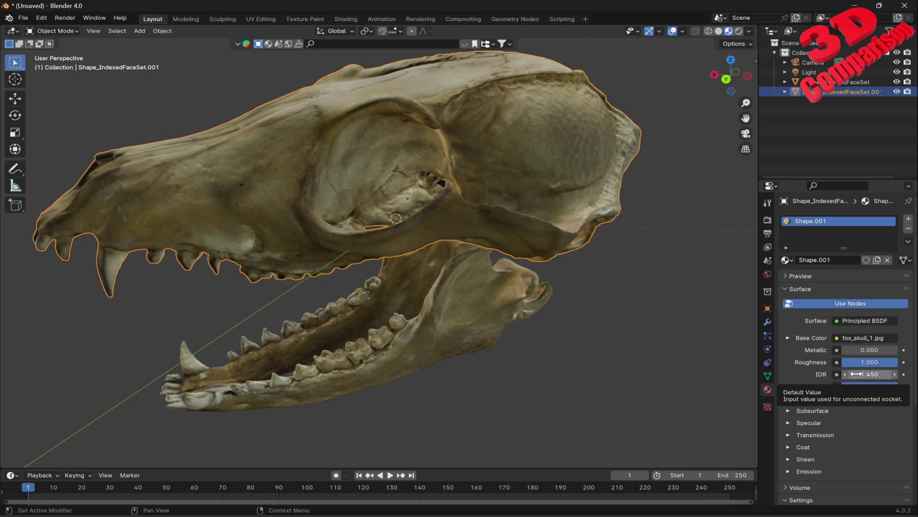
{"action": "mouse_move", "coordinate": [613, 211]}
{"action": "middle_mouse_down"}
{"action": "mouse_move", "coordinate": [593, 202]}
{"action": "mouse_move", "coordinate": [576, 218]}
{"action": "mouse_move", "coordinate": [636, 217]}
{"action": "mouse_move", "coordinate": [618, 220]}
{"action": "middle_mouse_up"}
- Apply Shade Smooth to the skull and inspect the smoothed surface
{"action": "right_click", "coordinate": [347, 225]}
{"action": "left_click", "coordinate": [341, 225]}
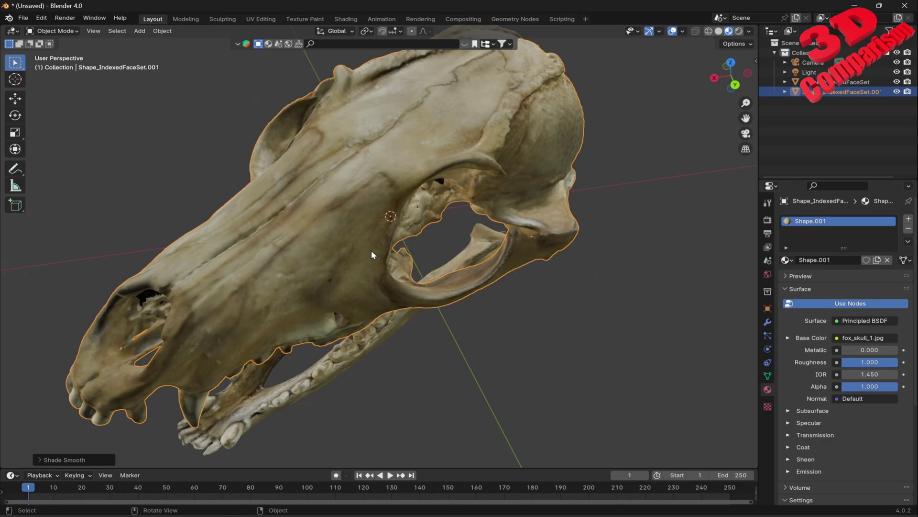
{"action": "middle_click_drag", "start_coordinate": [371, 251], "coordinate": [380, 223]}
{"action": "scroll", "coordinate": [381, 224], "scroll_direction": "up", "scroll_amount": 8}
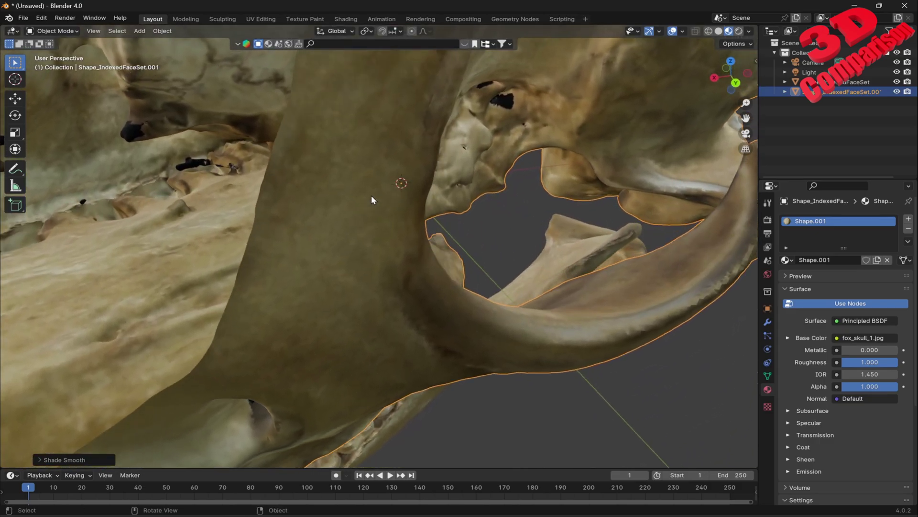
{"action": "scroll", "coordinate": [374, 199], "scroll_direction": "down", "scroll_amount": 8}
{"action": "middle_click_drag", "start_coordinate": [375, 200], "coordinate": [417, 236]}
{"action": "middle_click_drag", "start_coordinate": [512, 211], "coordinate": [531, 253]}
- Turn on Statistics and reselect the WRL skull to read 500,000 faces and 349,950 vertices
{"action": "left_click", "coordinate": [683, 31]}
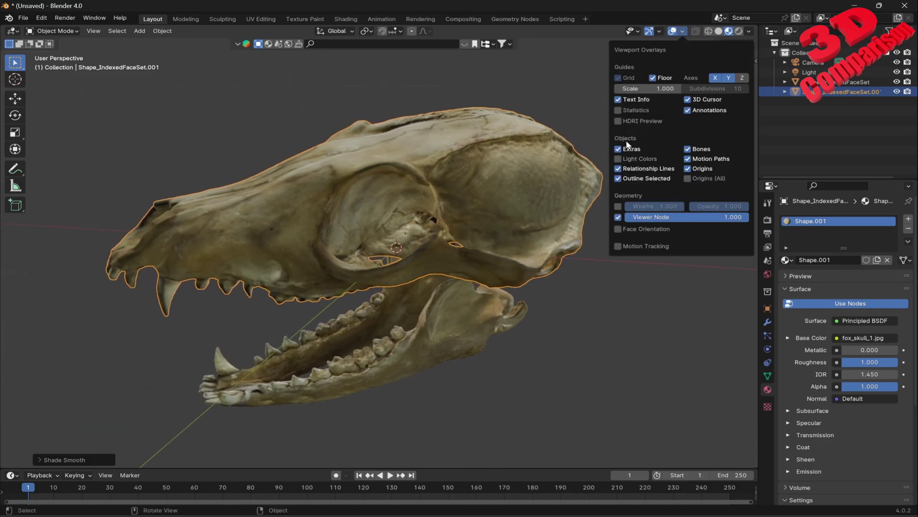
{"action": "left_click", "coordinate": [620, 110]}
{"action": "left_click", "coordinate": [561, 90]}
{"action": "left_click", "coordinate": [501, 173]}
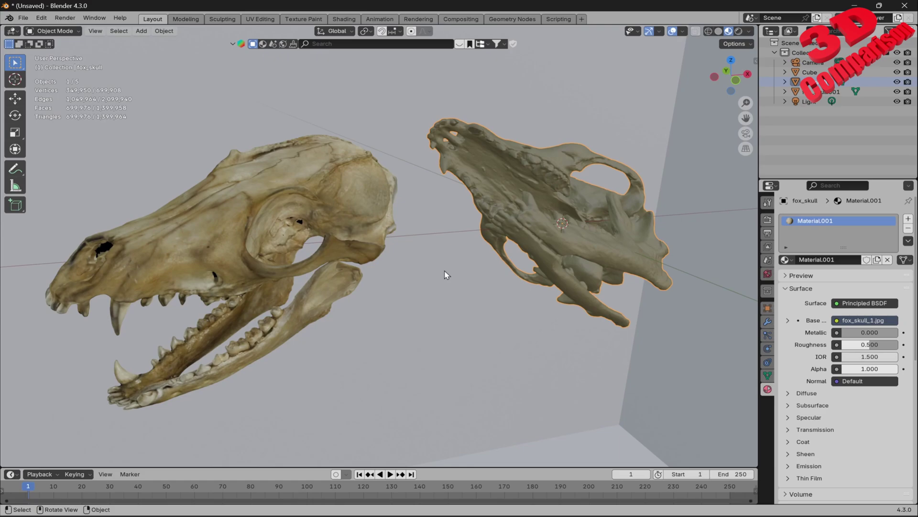
- Check the other skull's two materials, then turn the Blender 4.0 skull to face right
{"action": "left_click", "coordinate": [317, 205]}
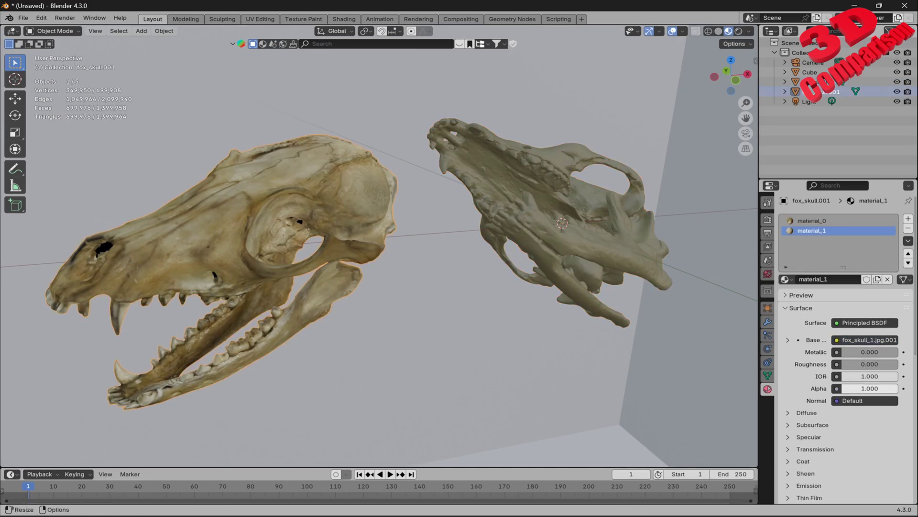
{"action": "left_click", "coordinate": [610, 475]}
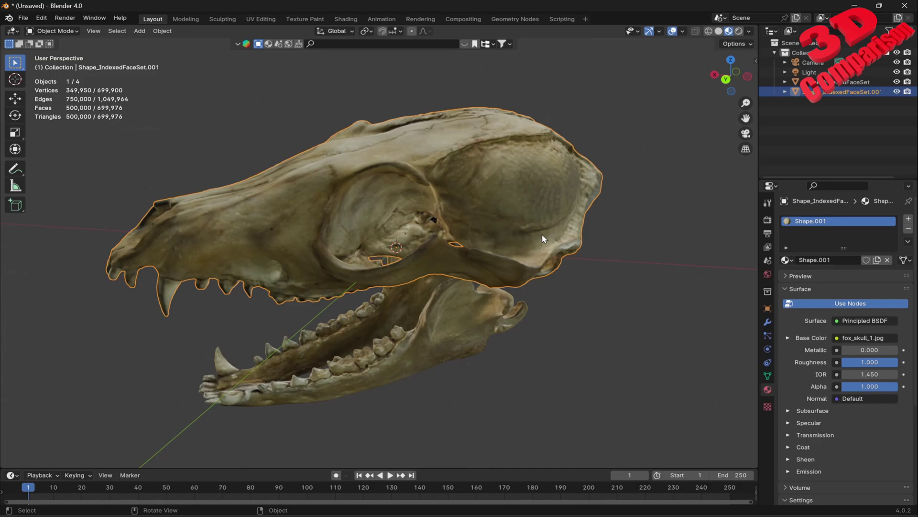
{"action": "middle_click_drag", "start_coordinate": [543, 238], "coordinate": [119, 222]}
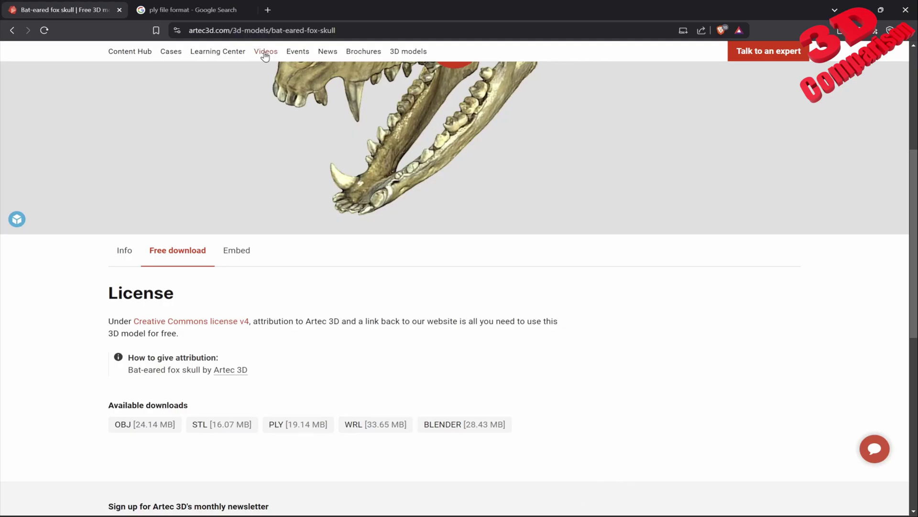
{"action": "key", "text": "ctrl+Tab"}
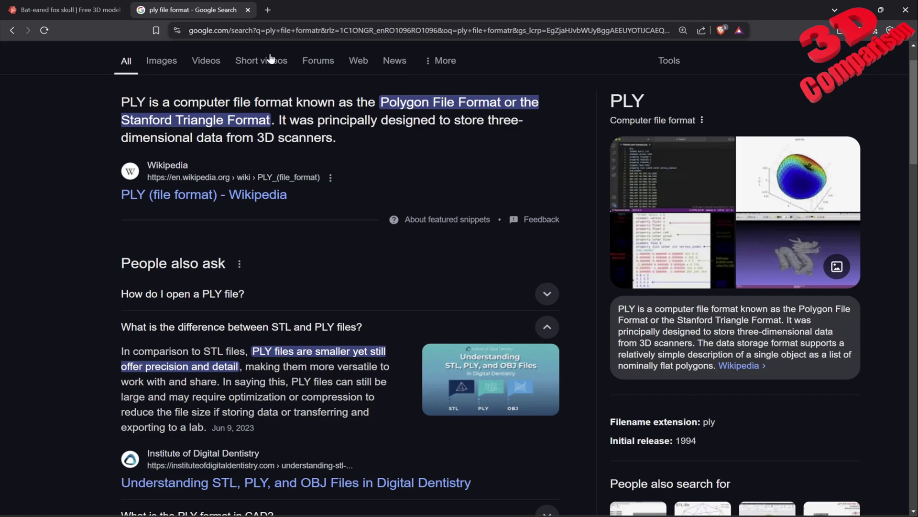
{"action": "double_click", "coordinate": [699, 445]}
{"action": "left_click", "coordinate": [718, 450]}
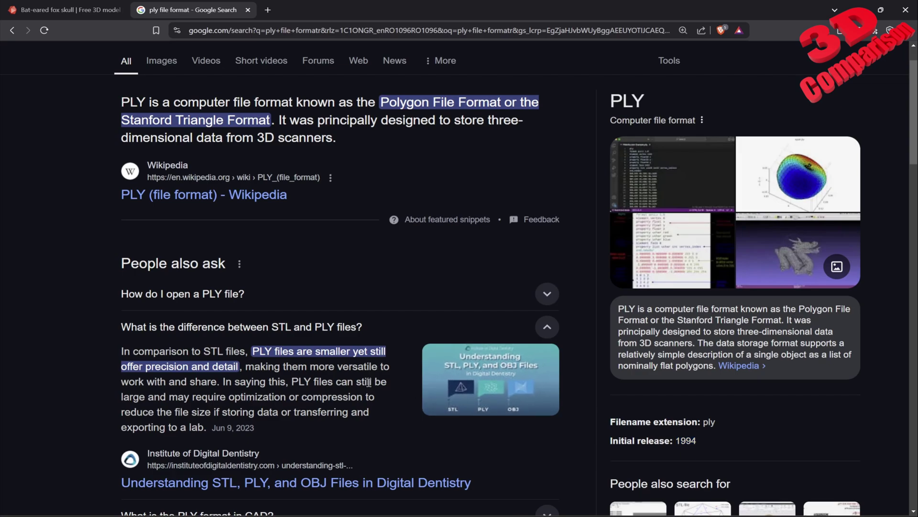